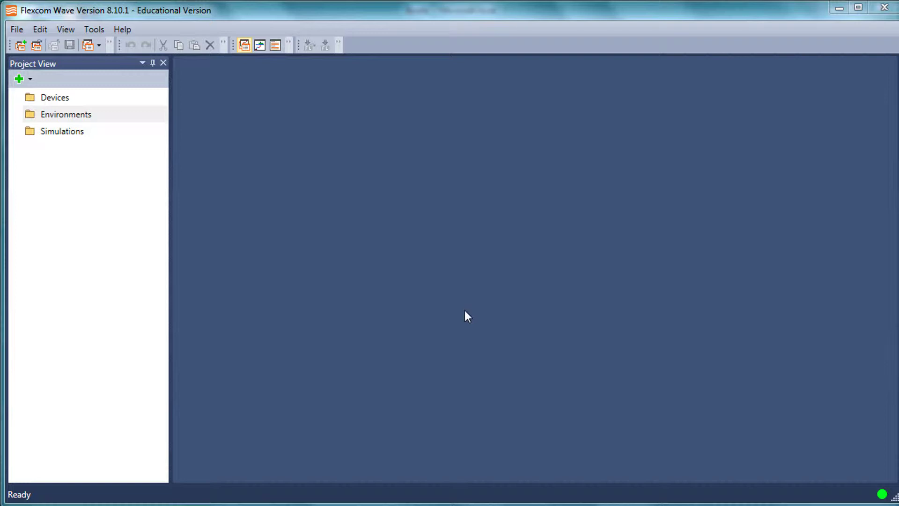
- Show the File menu's recent projects list to reach the FDBPA project
click(17, 29)
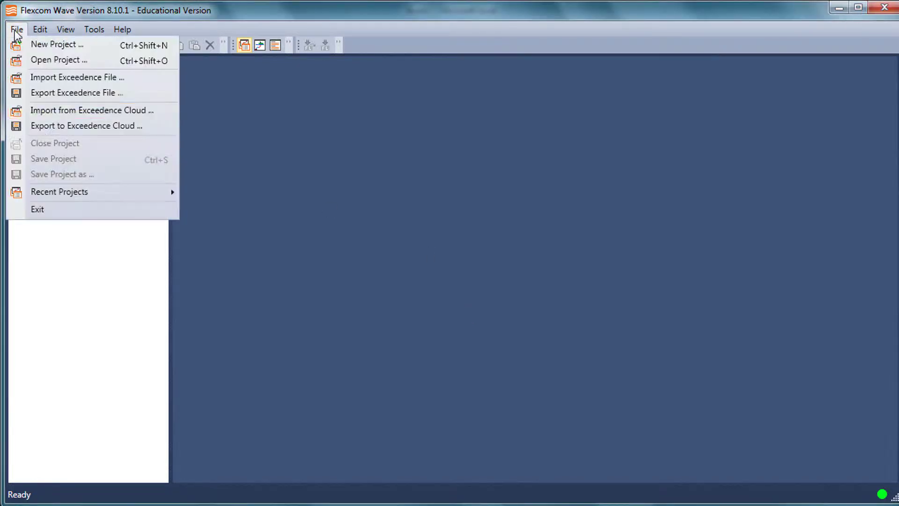
mouse_move(73, 193)
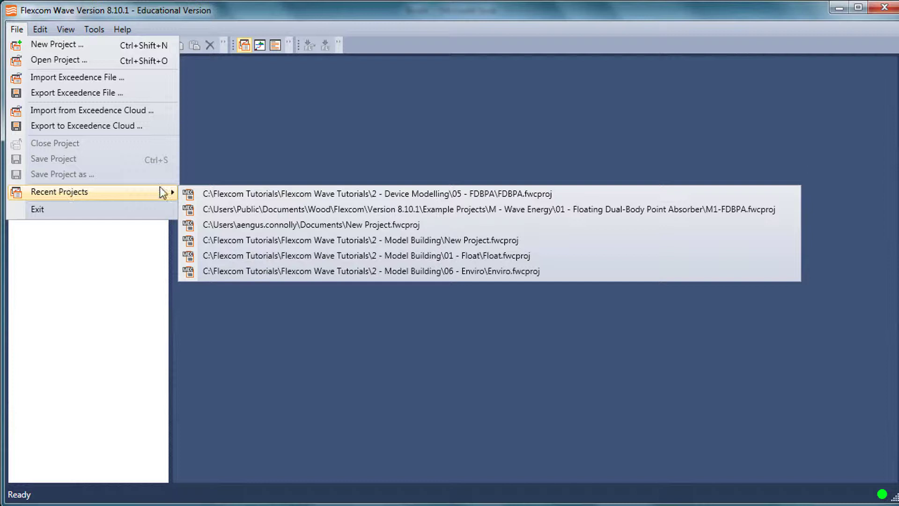
- Load the FDBPA.fwcproj project, dock its 3D Model View, and select Environments
click(268, 192)
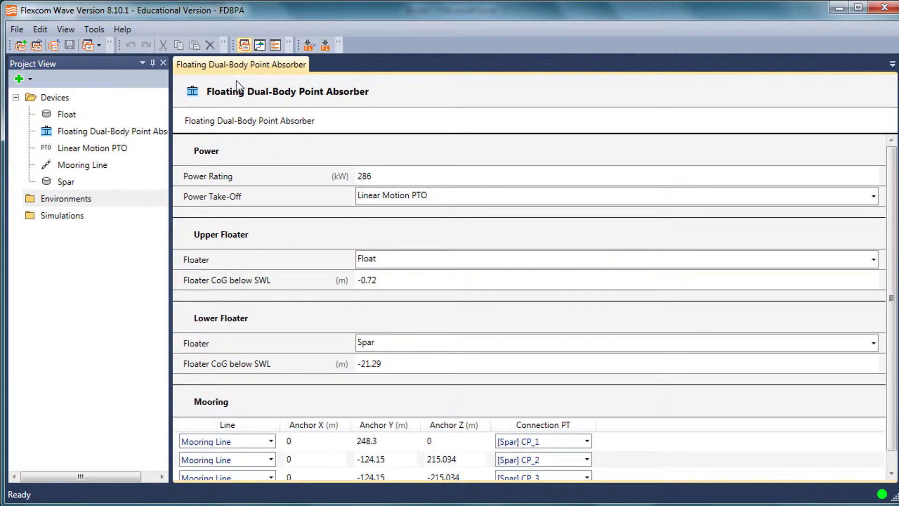
click(66, 29)
click(95, 62)
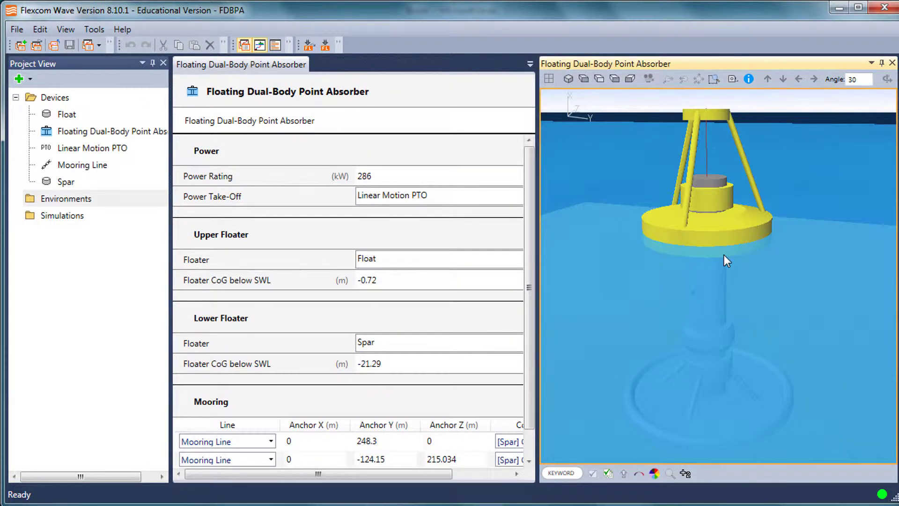
click(77, 201)
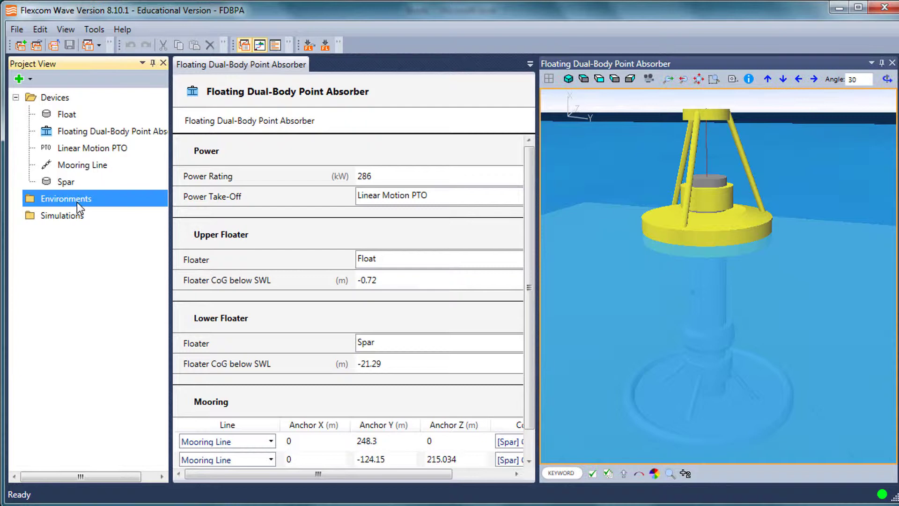
- Log in to Exceedence Cloud's import with the account username and password
click(18, 29)
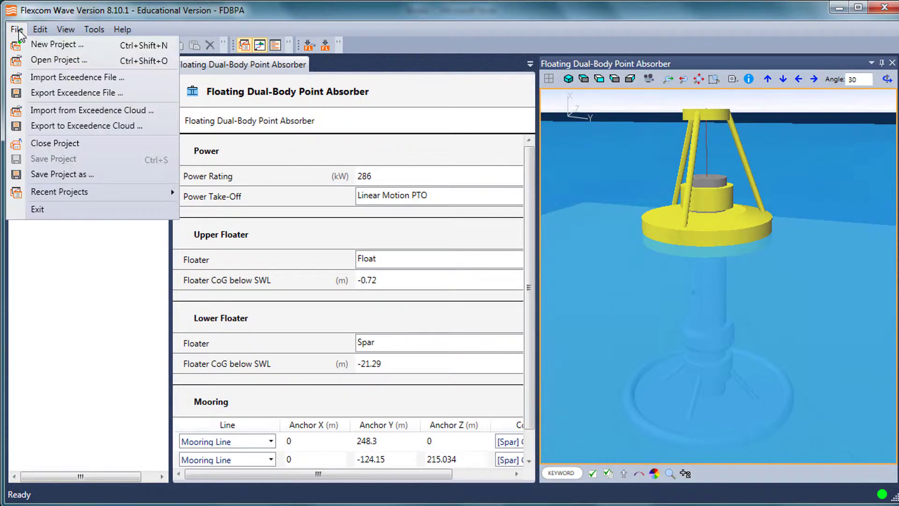
click(120, 115)
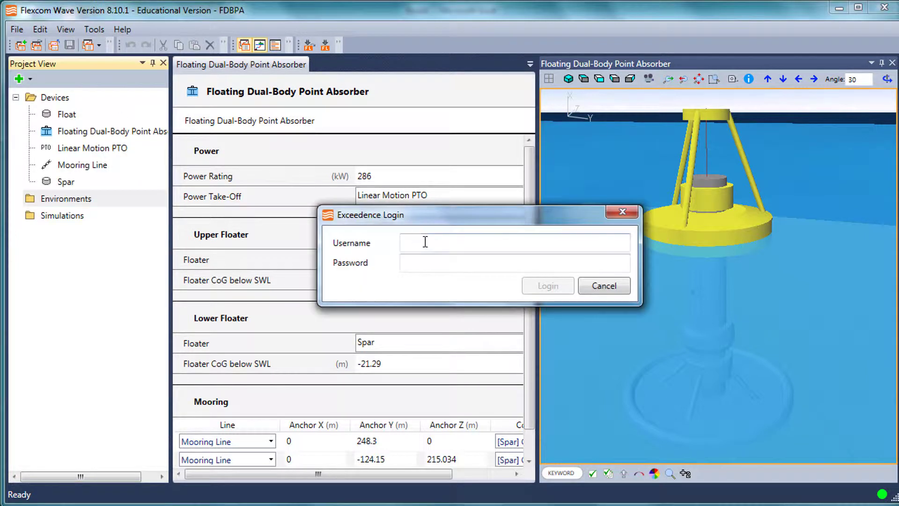
key(ctrl+v)
key(Tab)
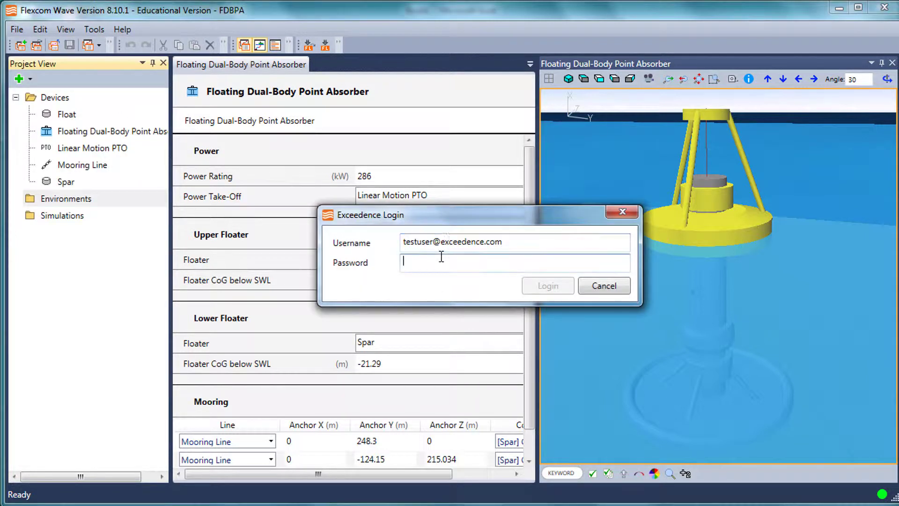
text(••••••••)
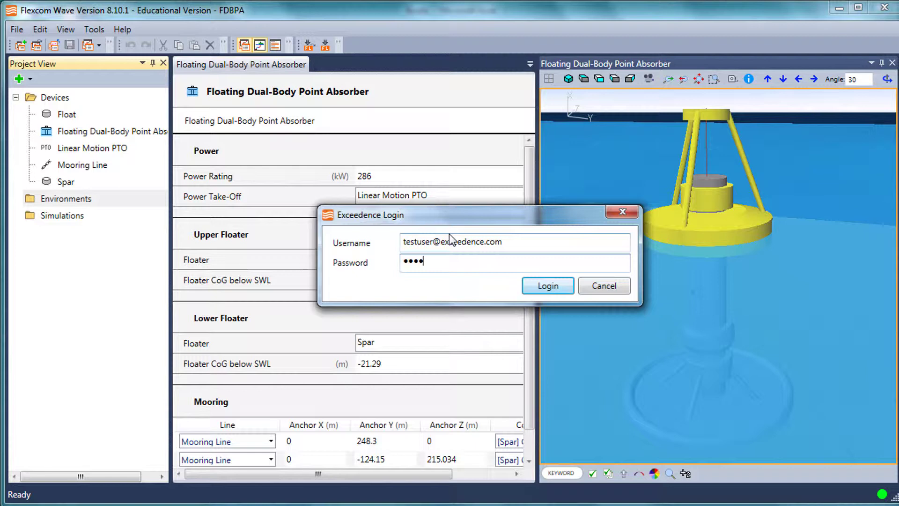
click(527, 284)
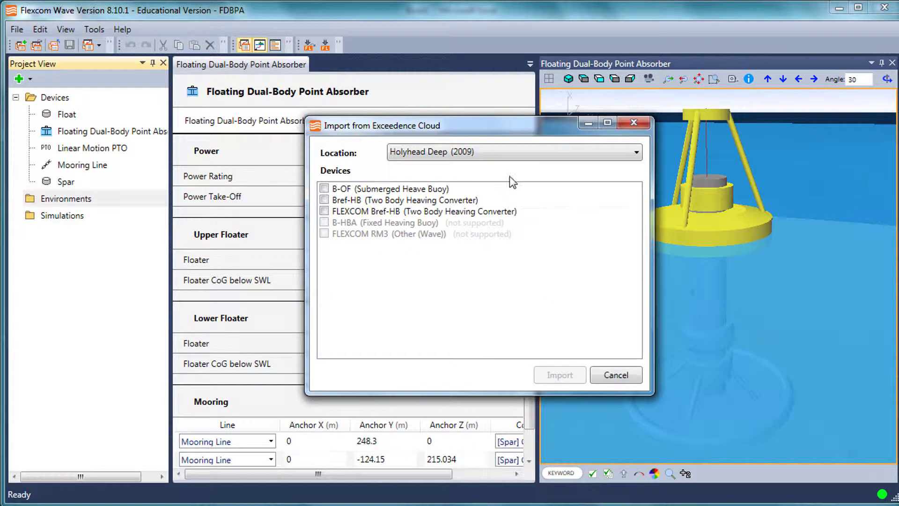
- Keep Holyhead Deep (2009) as the location and tick B-OF (Submerged Heave Buoy)
click(566, 155)
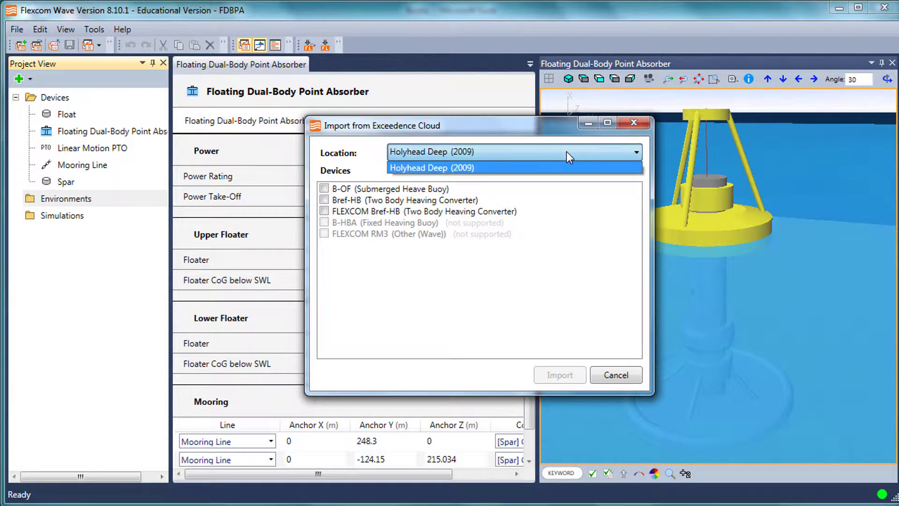
click(482, 151)
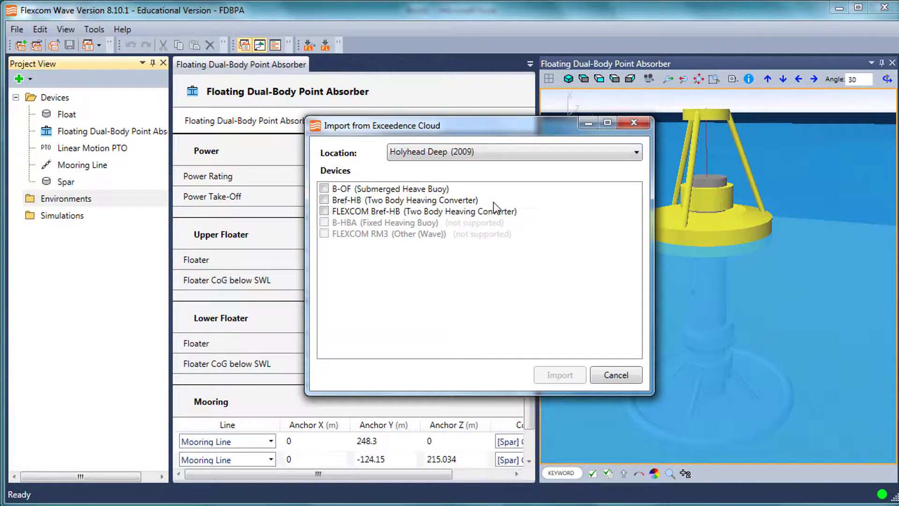
click(324, 188)
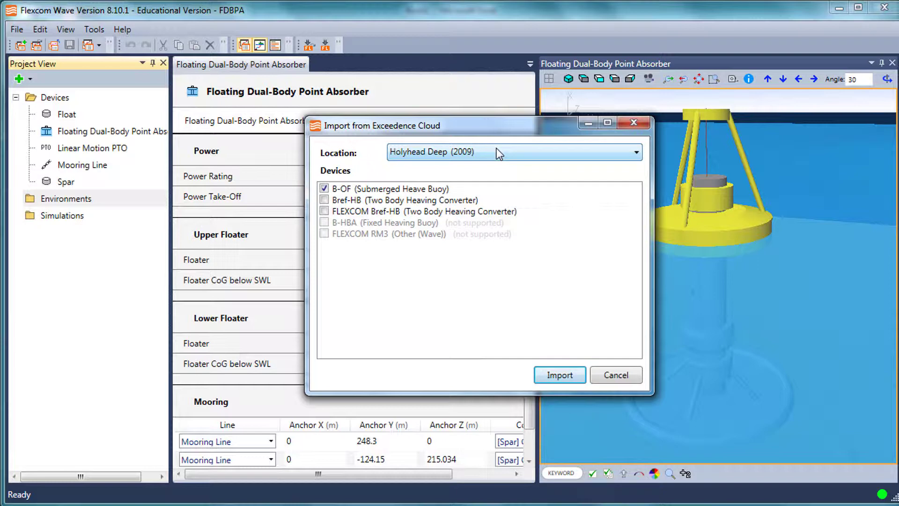
- Import B-OF with Holyhead Deep (2009), open that environment and close the Model View
click(562, 374)
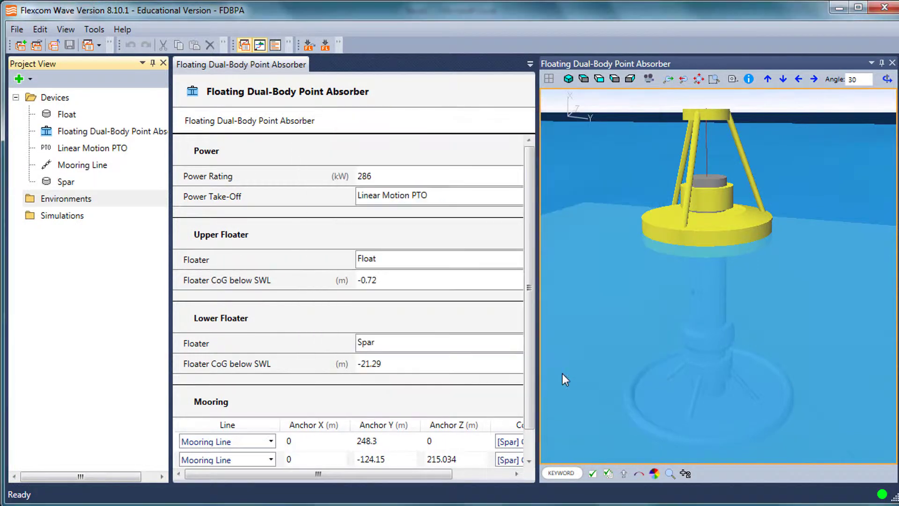
drag(118, 229, 95, 240)
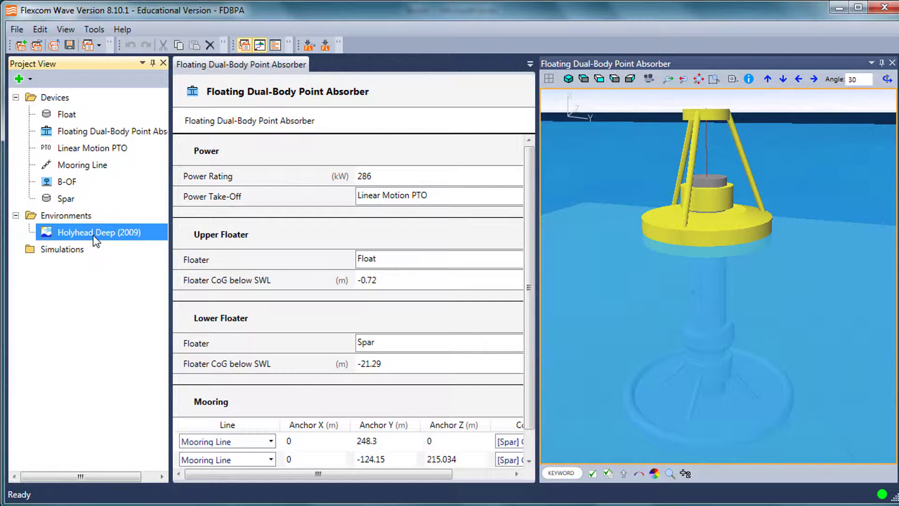
double_click(121, 240)
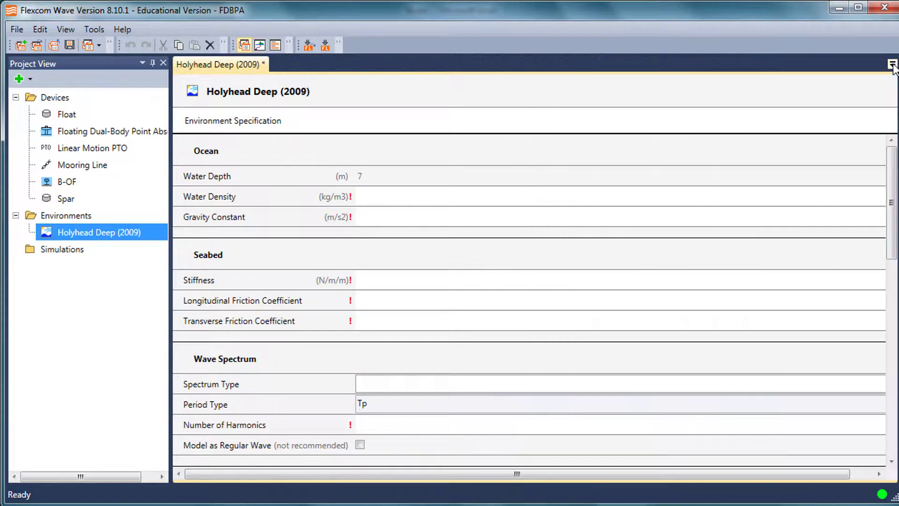
click(892, 63)
- Inspect the Wave Scatter Diagram cells, including the 1189, 2193 and 28 occurrence values
drag(896, 190, 897, 315)
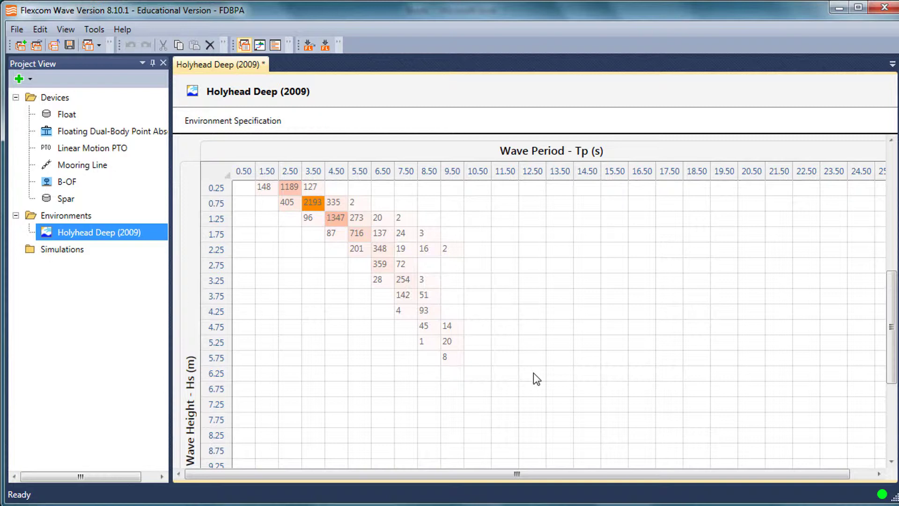
drag(533, 388, 280, 175)
click(290, 218)
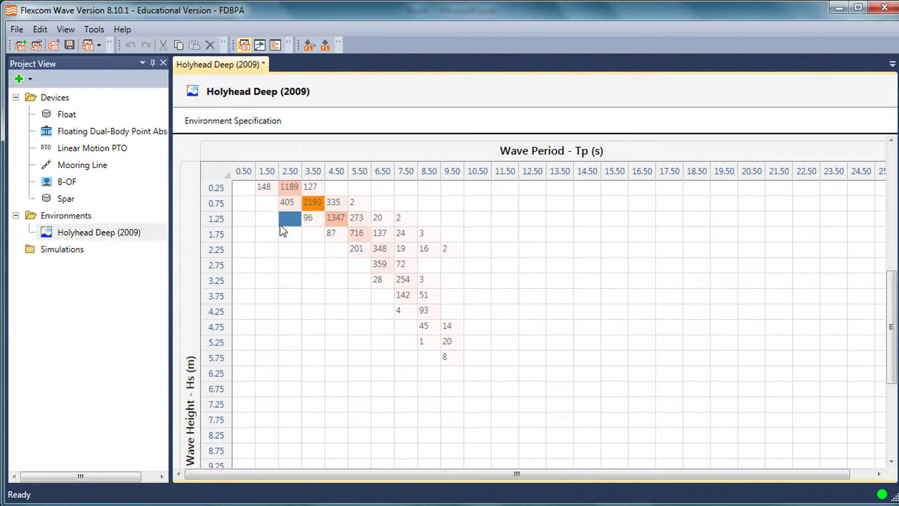
click(495, 311)
drag(895, 369, 894, 359)
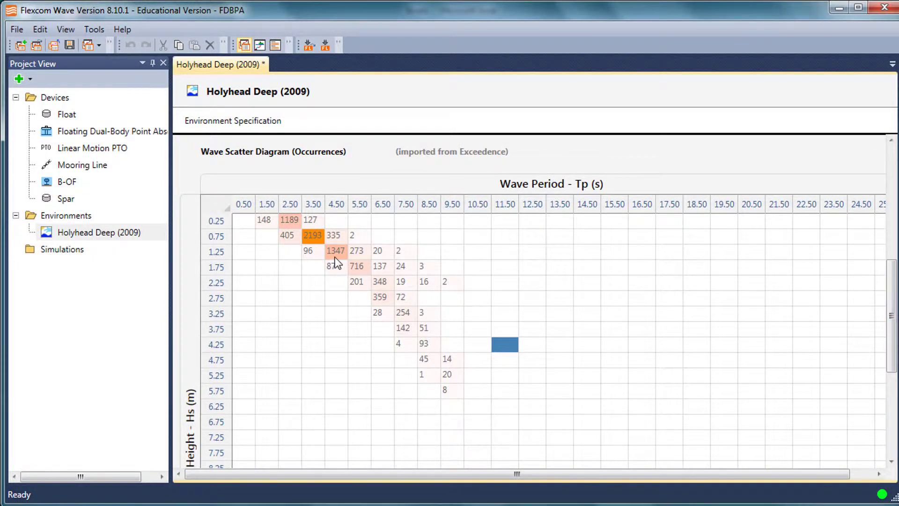
click(288, 220)
click(312, 238)
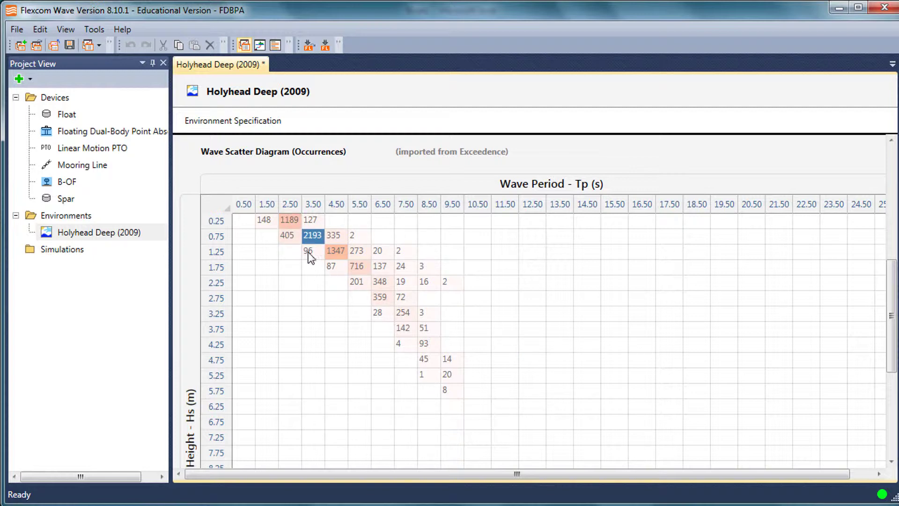
click(378, 314)
click(273, 296)
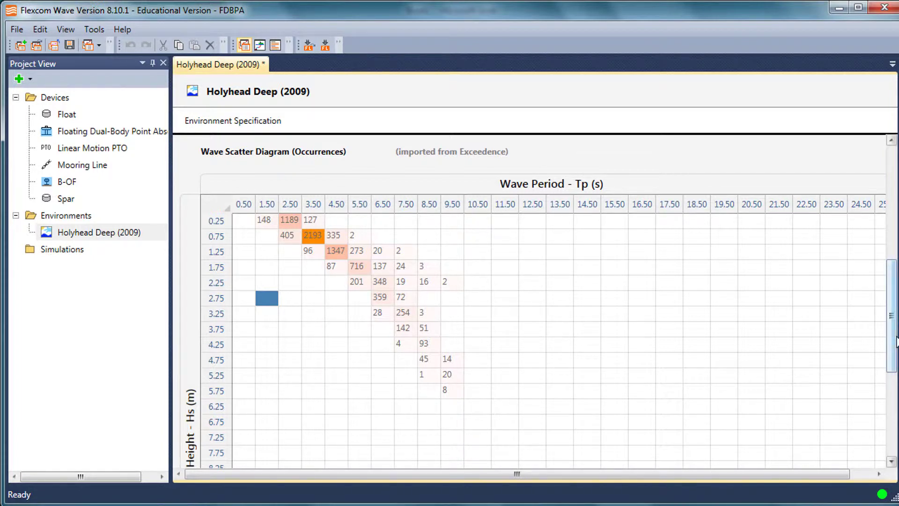
scroll(897, 342, up, 7)
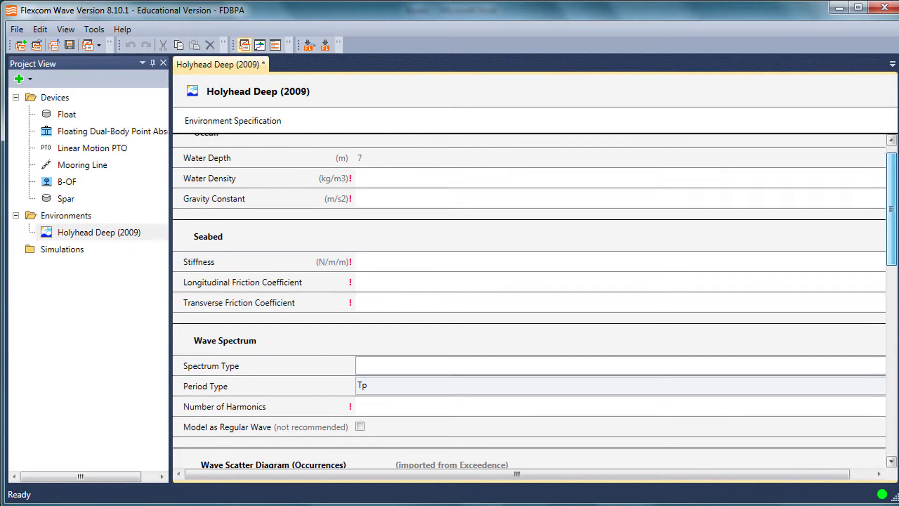
- Enter water density 1025 and gravity constant 9.81, correcting a mistyped gravity entry
scroll(897, 342, up, 1)
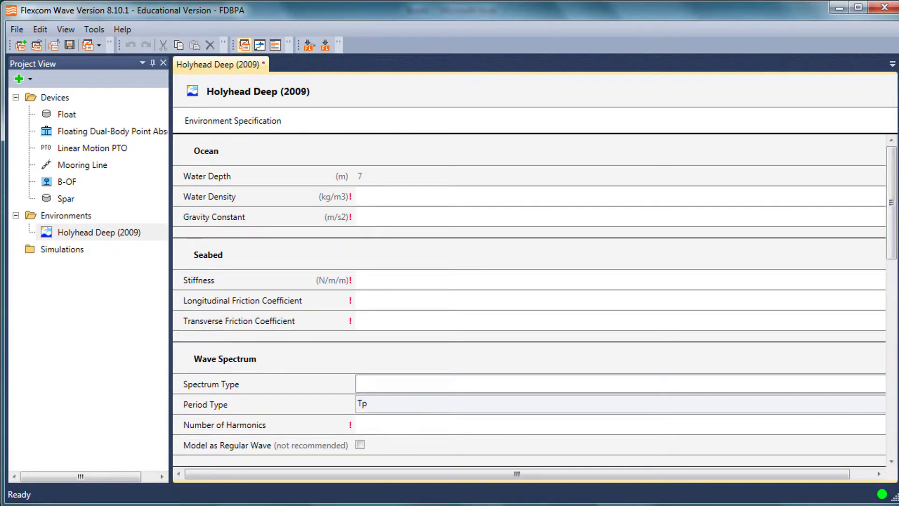
click(371, 198)
text(1025)
click(405, 218)
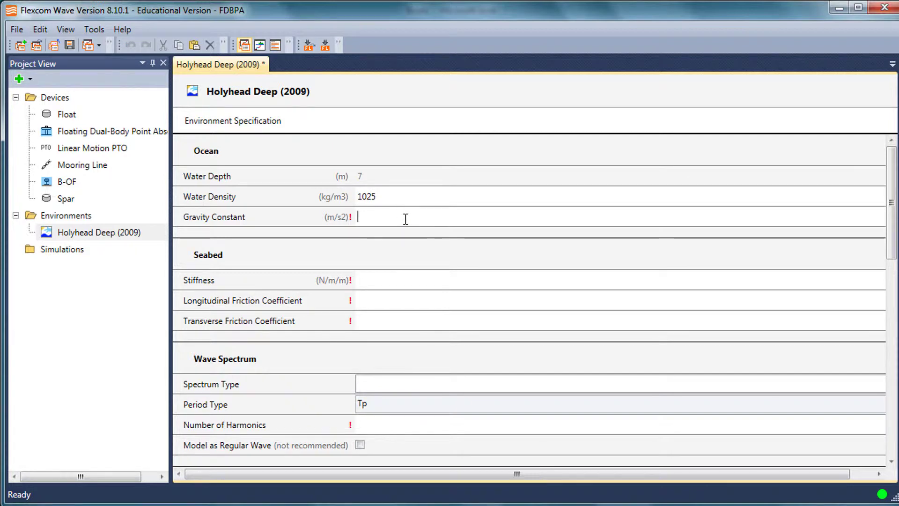
text(9.81)
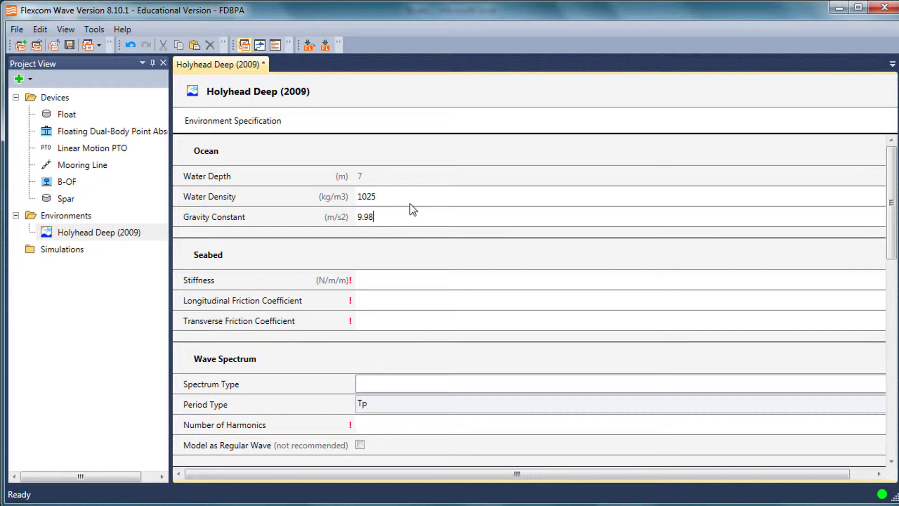
key(ctrl+z)
text(8.1)
key(BackSpace)
key(BackSpace)
key(BackSpace)
key(BackSpace)
text(9.81)
click(513, 304)
- Select the seabed stiffness and longitudinal friction coefficient fields further down
scroll(895, 232, down, 3)
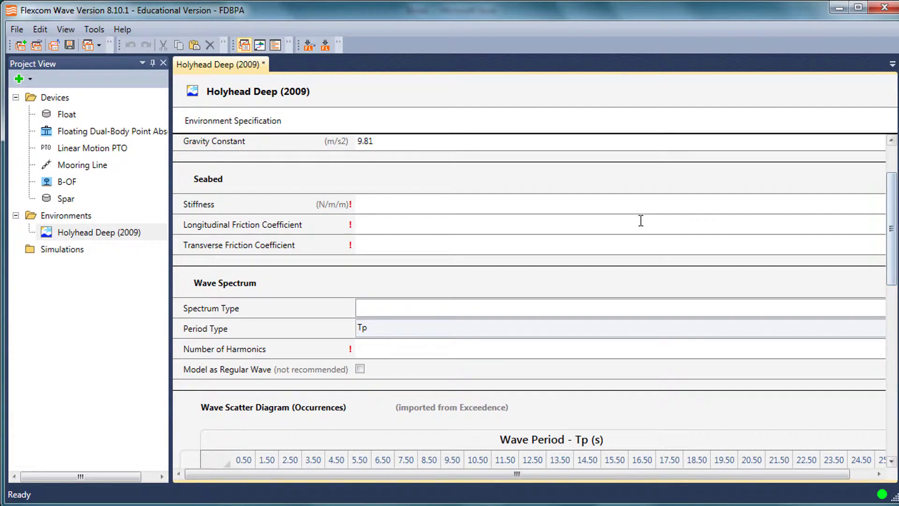
click(594, 206)
click(584, 218)
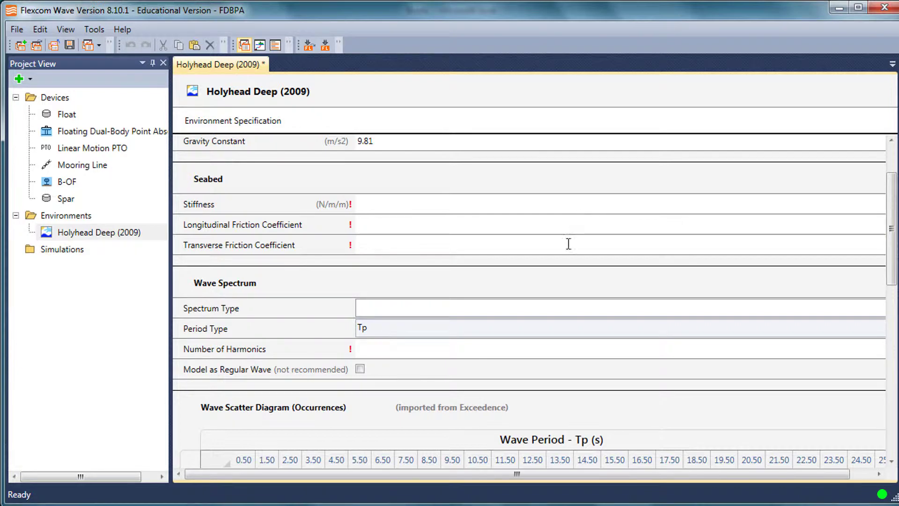
drag(888, 251, 892, 302)
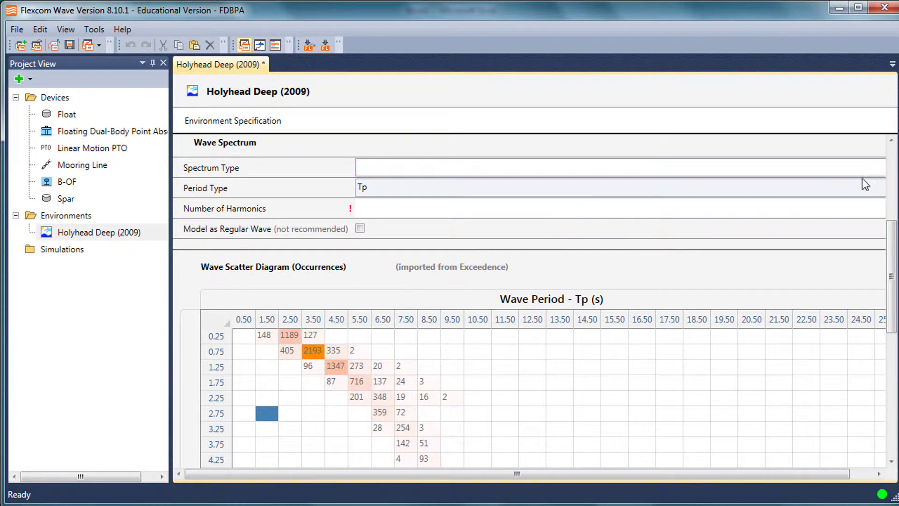
- Choose PiersonMoskowitz as Spectrum Type and set Number of Harmonics to 100
drag(734, 474, 819, 470)
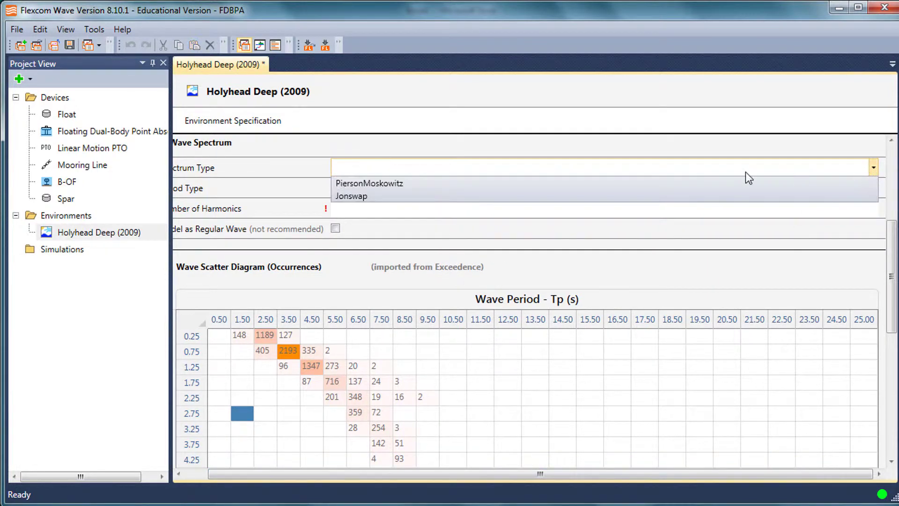
click(496, 184)
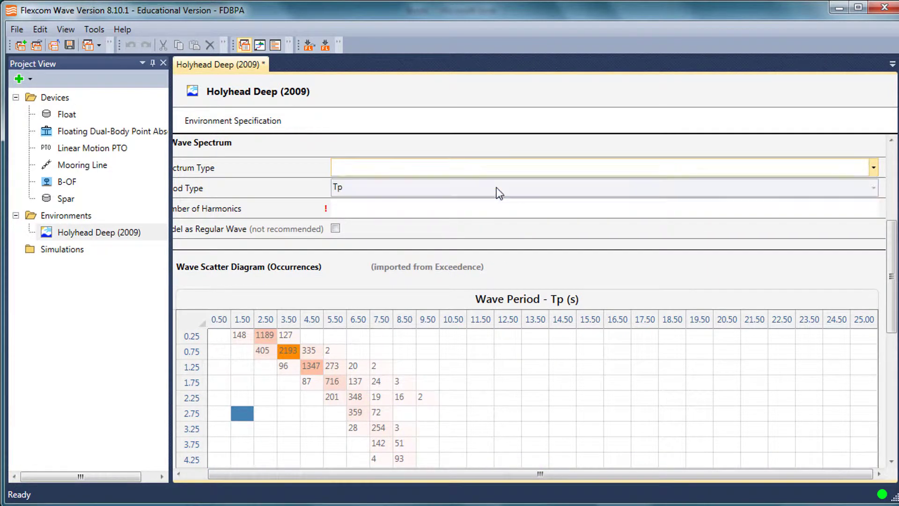
click(392, 208)
drag(325, 476, 293, 477)
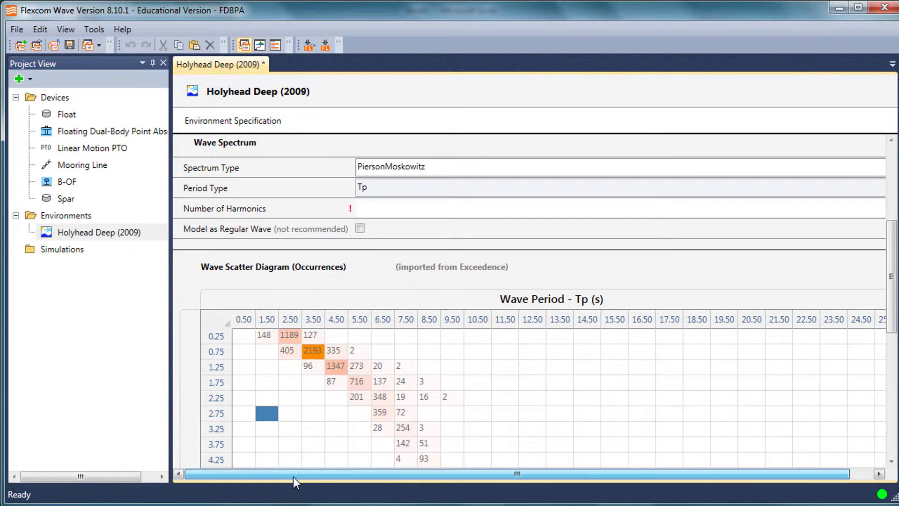
text(100)
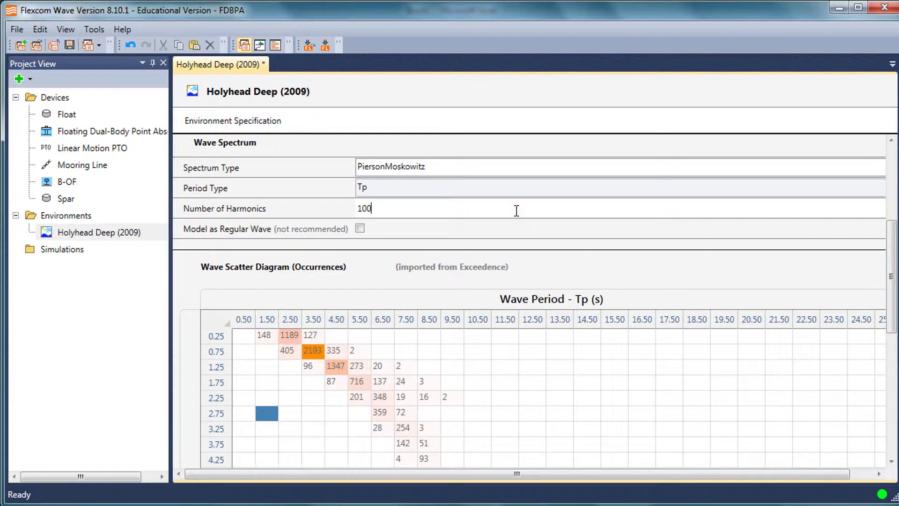
click(516, 210)
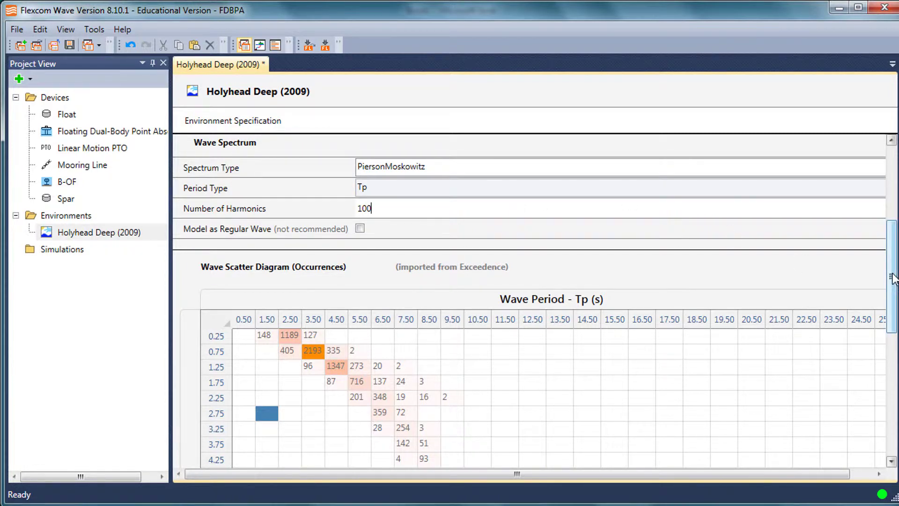
drag(893, 278, 892, 309)
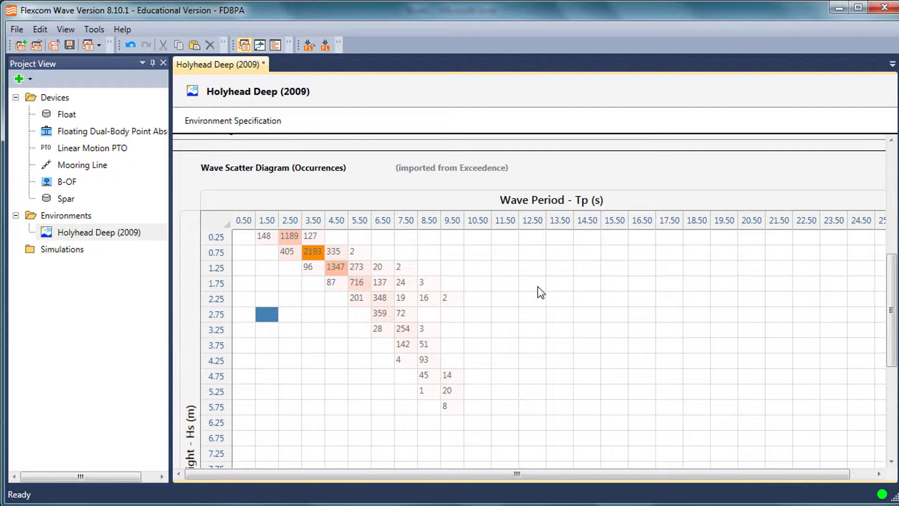
- Add a New Environment from the Environments folder's context menu
click(77, 215)
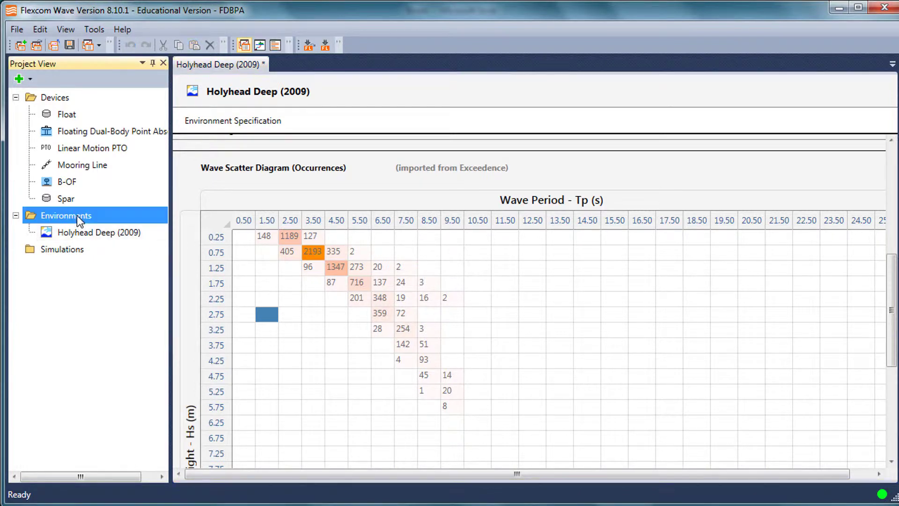
right_click(77, 215)
mouse_move(142, 232)
mouse_move(202, 261)
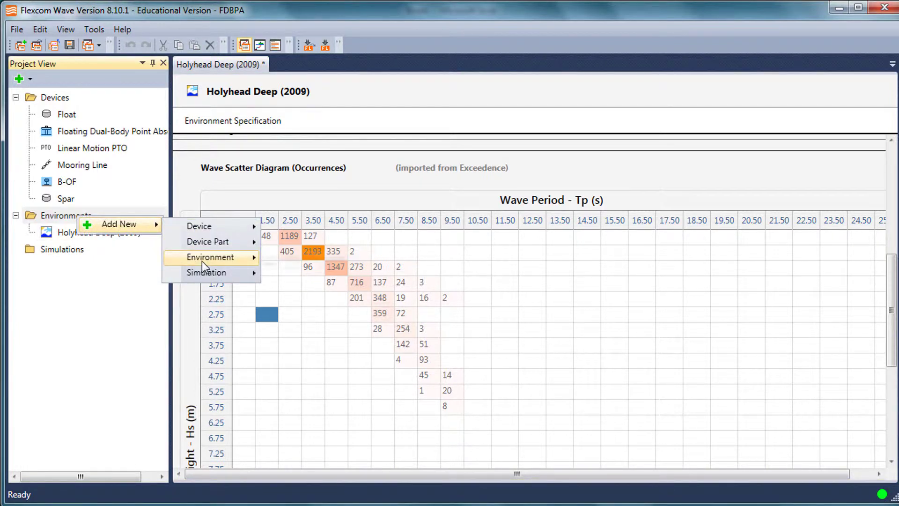
click(307, 260)
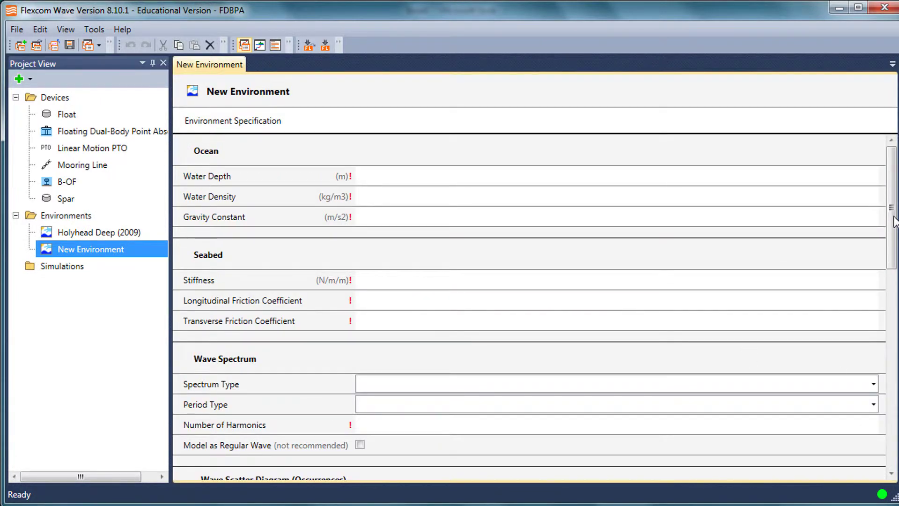
- Enter trial occurrences 34 at 3.50/0.75 and 55 at 4.50/1.25
drag(895, 220, 894, 346)
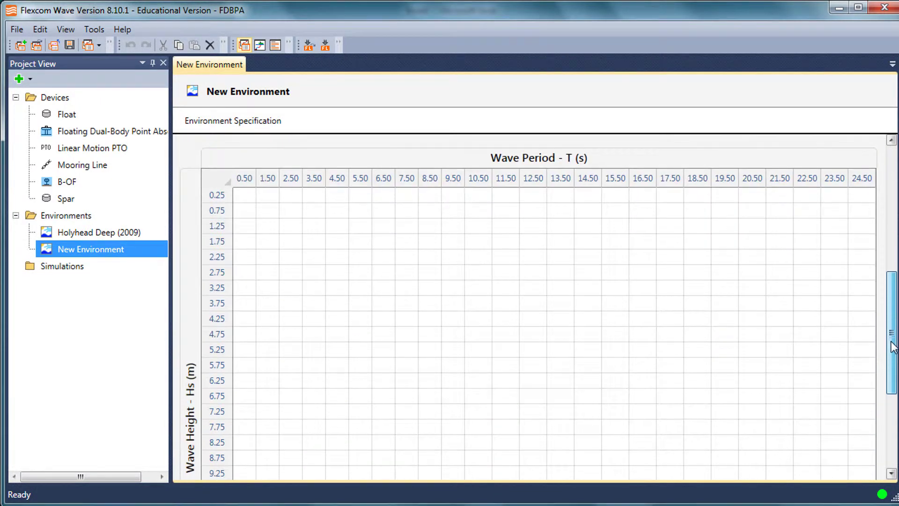
click(336, 224)
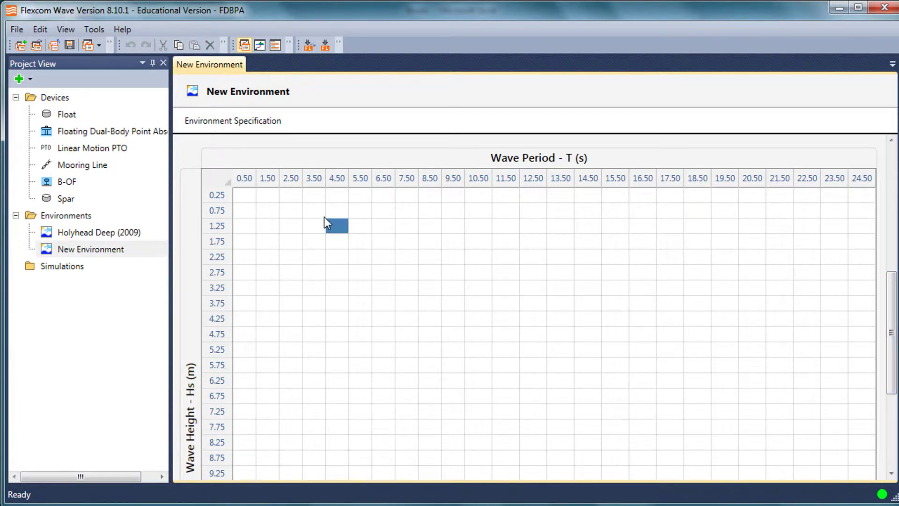
click(313, 210)
text(34rt)
click(360, 256)
click(320, 211)
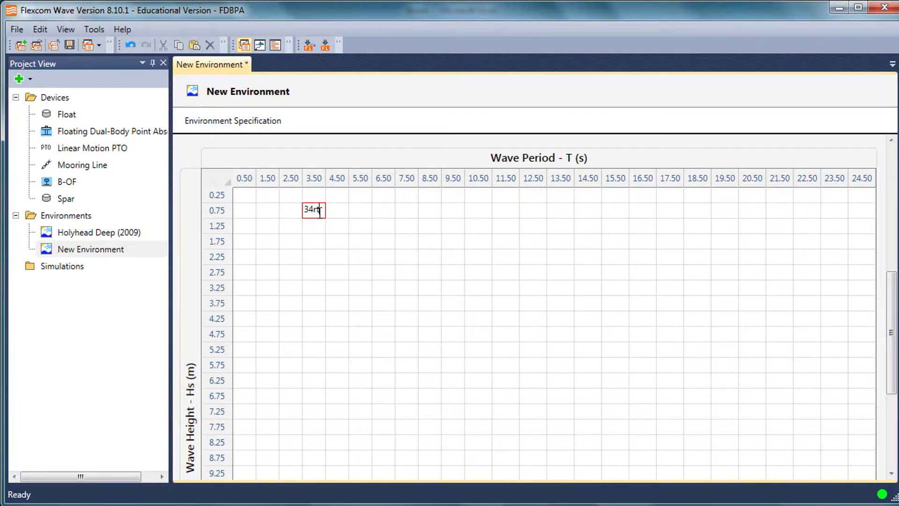
text(534)
key(BackSpace)
key(BackSpace)
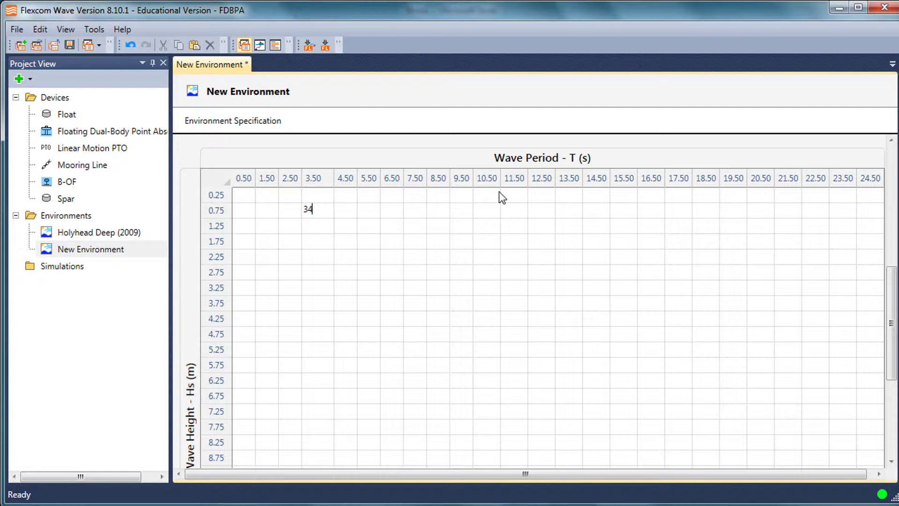
click(372, 209)
click(355, 216)
click(345, 224)
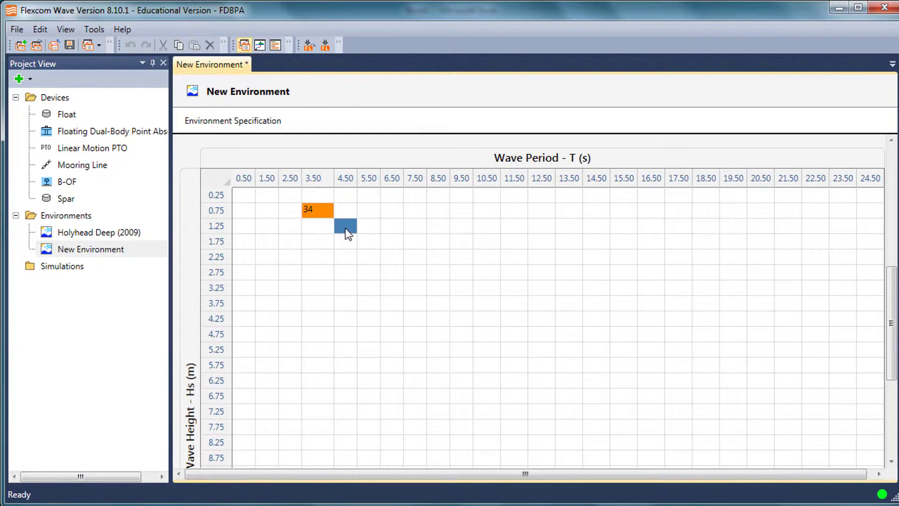
text(55)
key(Return)
- Fill more scatter cells with trial values such as 435, 53, 654 and 65
click(291, 211)
text(435)
click(311, 241)
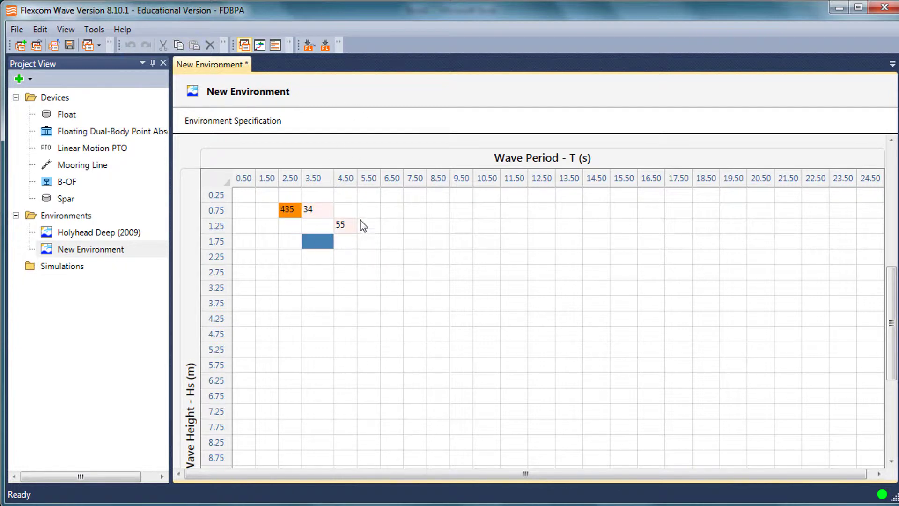
text(54)
click(363, 211)
text(3)
click(314, 224)
text(53)
click(288, 227)
text(4)
click(328, 211)
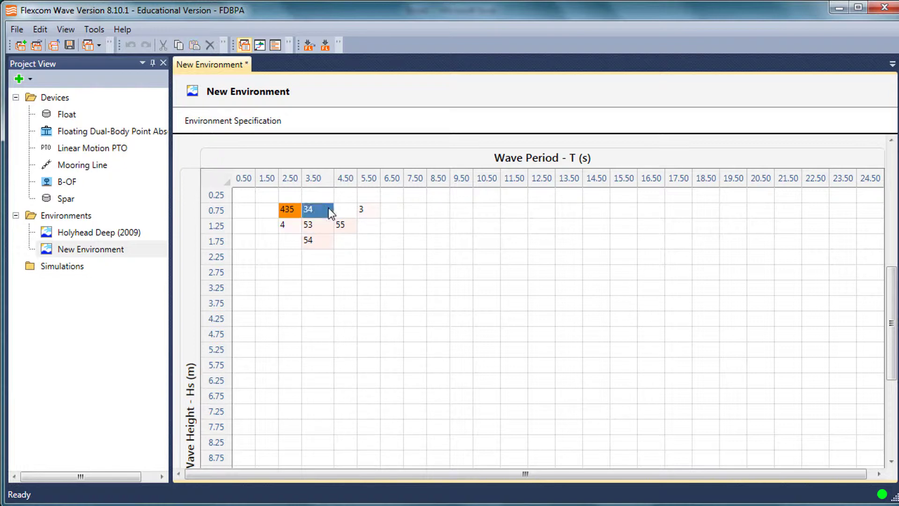
text(654)
click(346, 241)
click(372, 248)
click(382, 226)
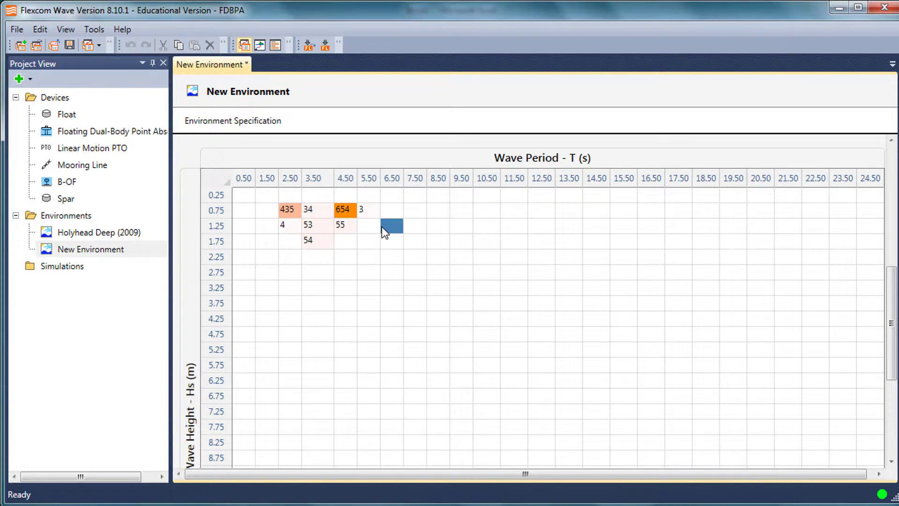
text(5)
click(368, 241)
click(337, 246)
click(369, 227)
text(65)
click(355, 243)
- Copy Excel range D4:N15 and paste it at the grid's first cell, 0.25/0.50
click(412, 341)
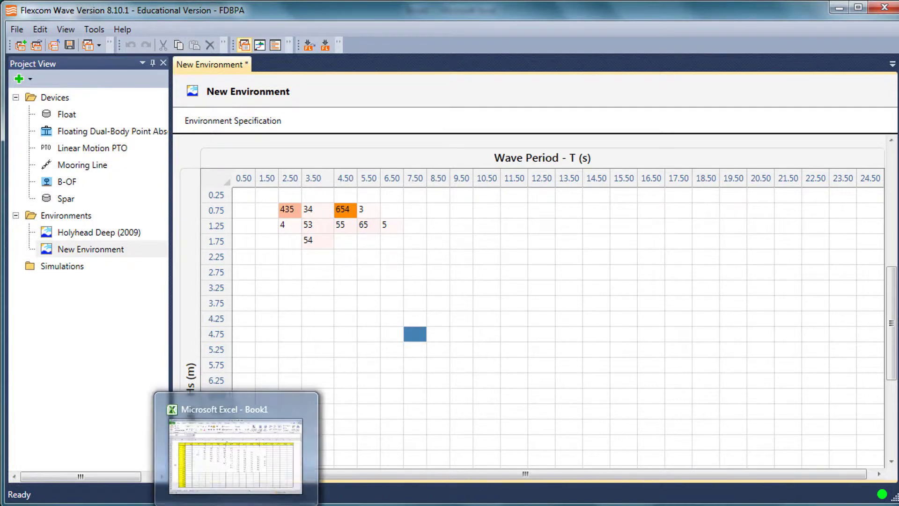
click(237, 445)
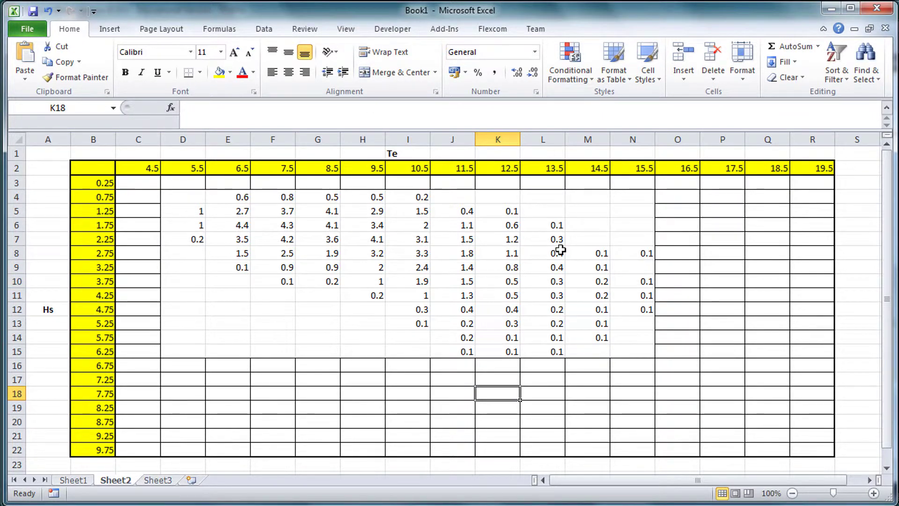
drag(188, 193, 634, 357)
key(ctrl+c)
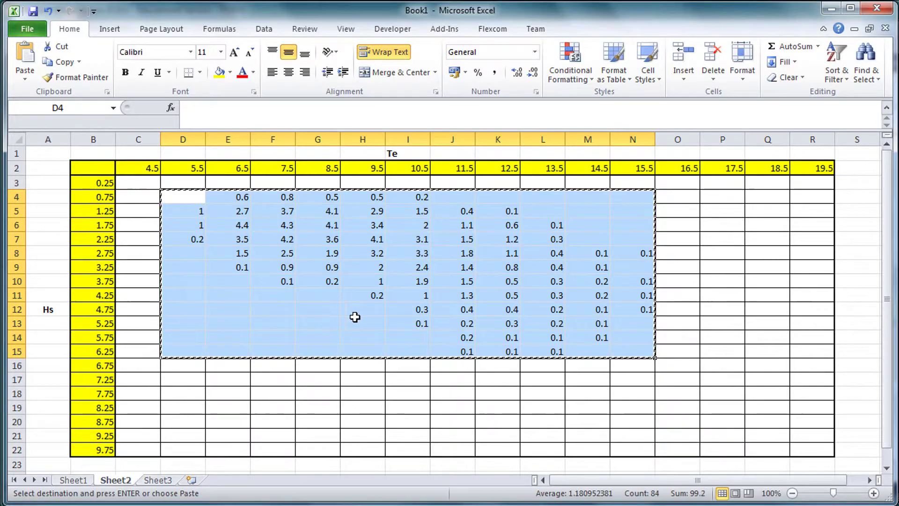
key(alt+Tab)
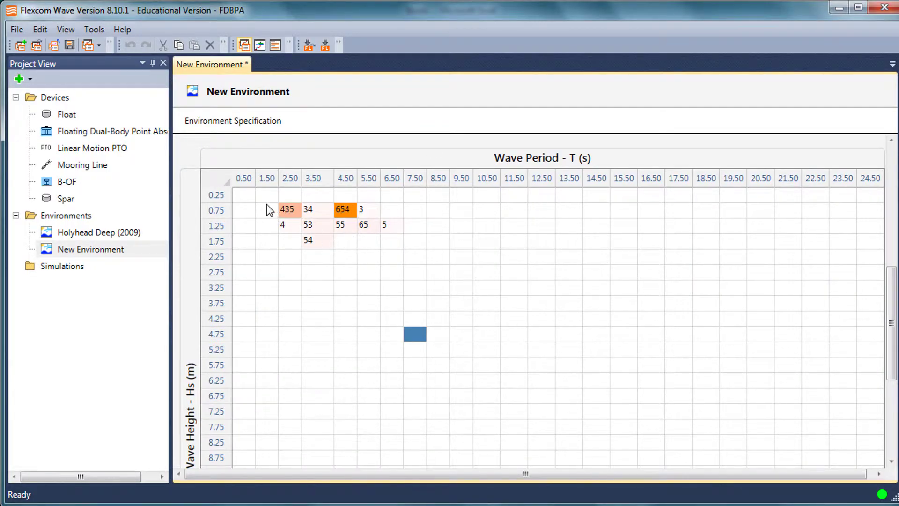
click(249, 195)
key(ctrl+v)
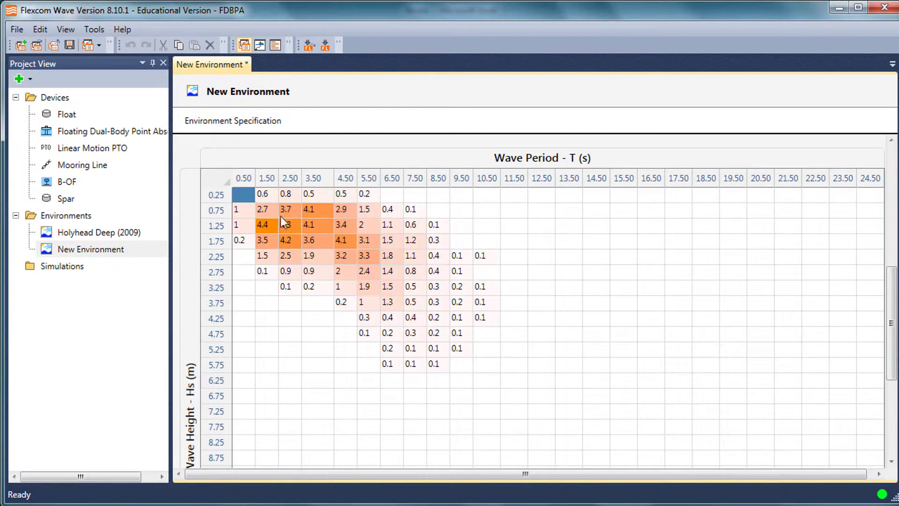
click(649, 458)
- Check in Excel that D4 starts the copied block, checking D5 and the Te 5.5 heading
key(alt+Tab)
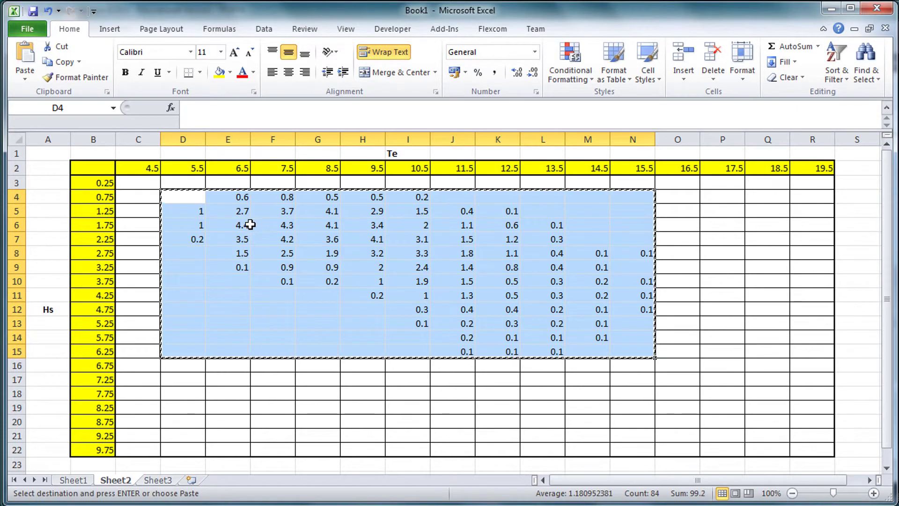
key(ctrl+c)
click(244, 224)
click(186, 196)
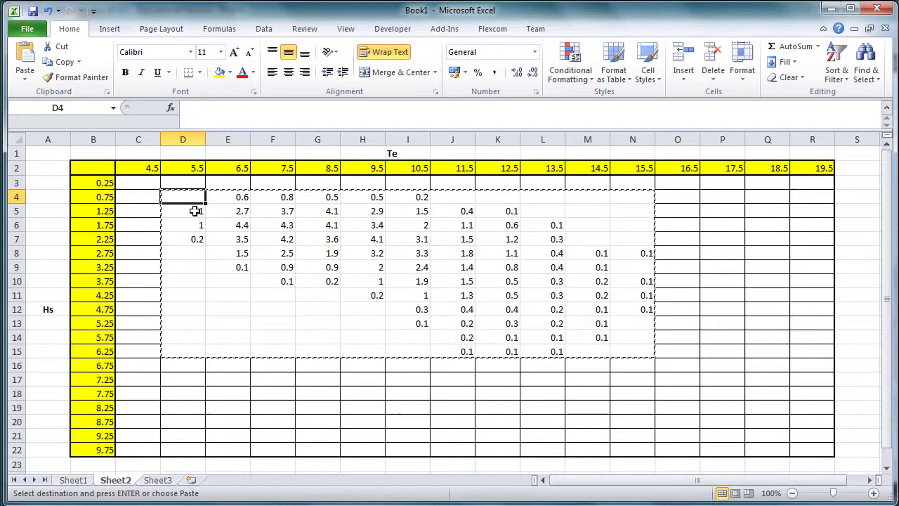
click(194, 211)
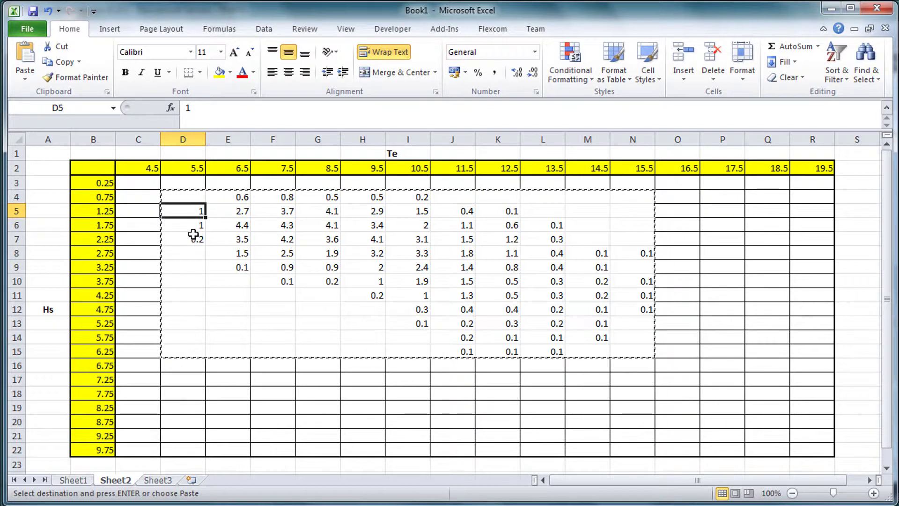
click(192, 168)
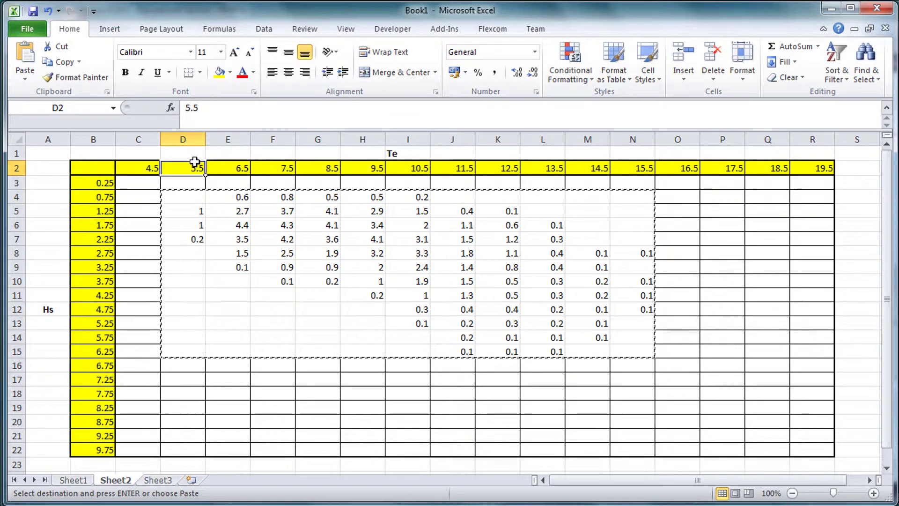
click(179, 196)
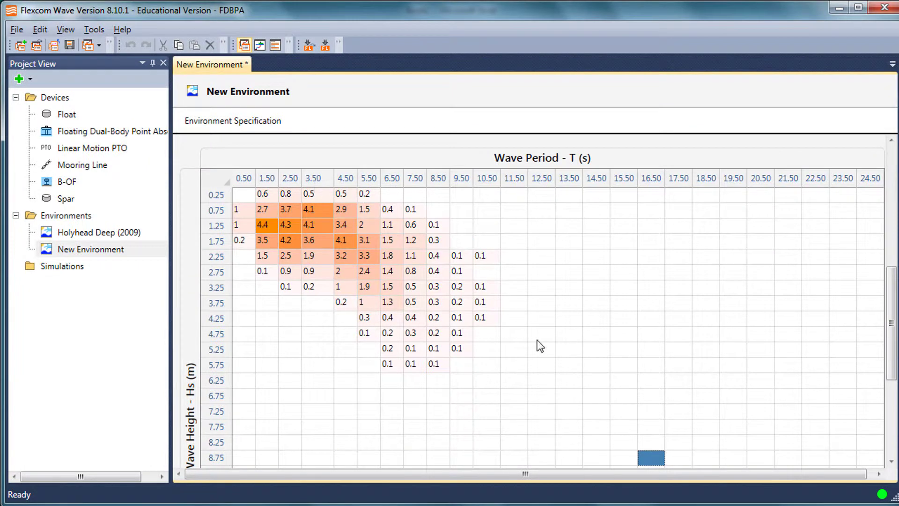
- Clear the New Environment scatter grid and re-paste the Excel values starting at 5.50 s, 0.75 m
click(543, 365)
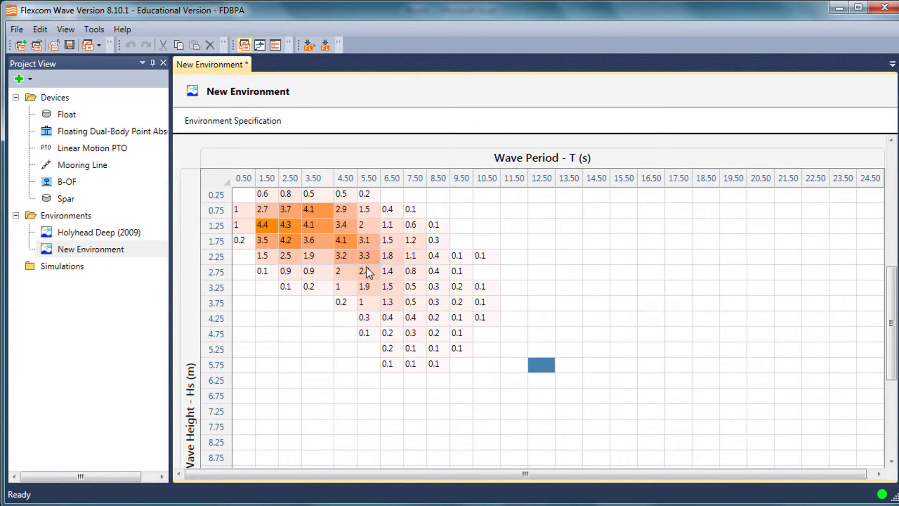
click(223, 180)
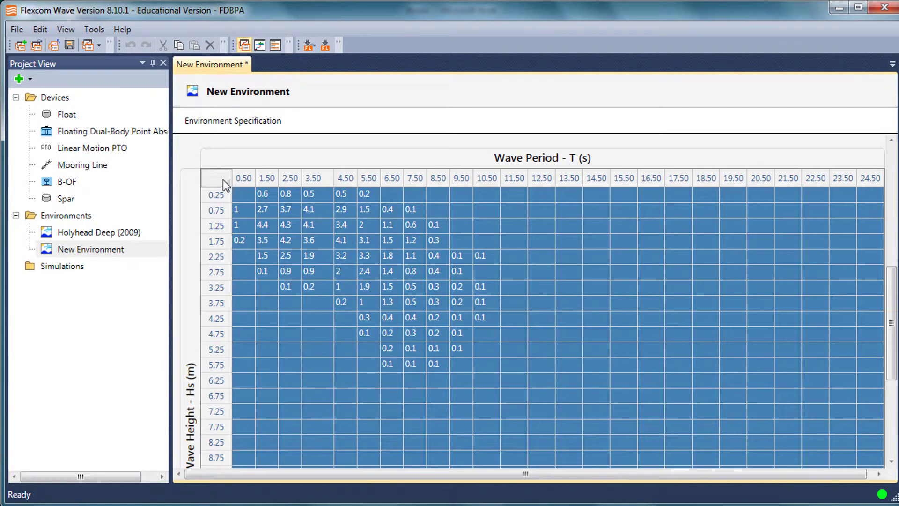
key(Delete)
click(398, 266)
key(alt+Tab)
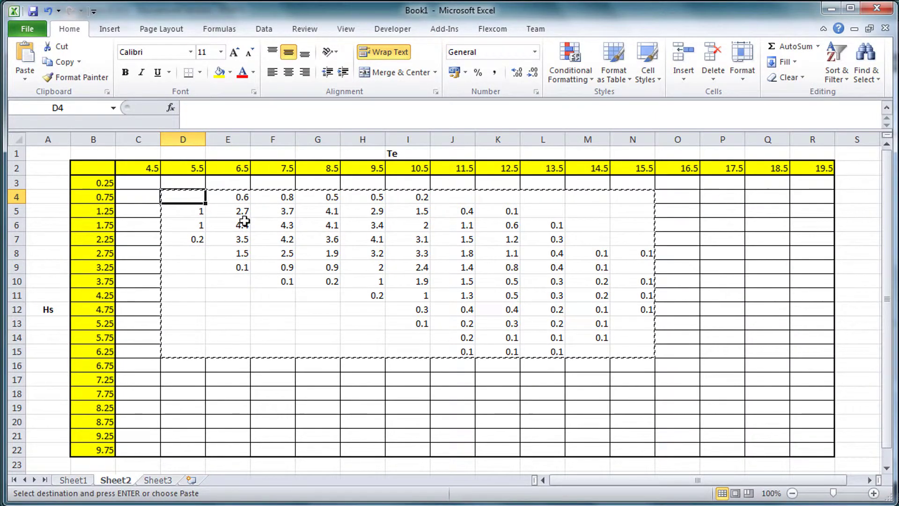
key(alt+Tab)
click(370, 210)
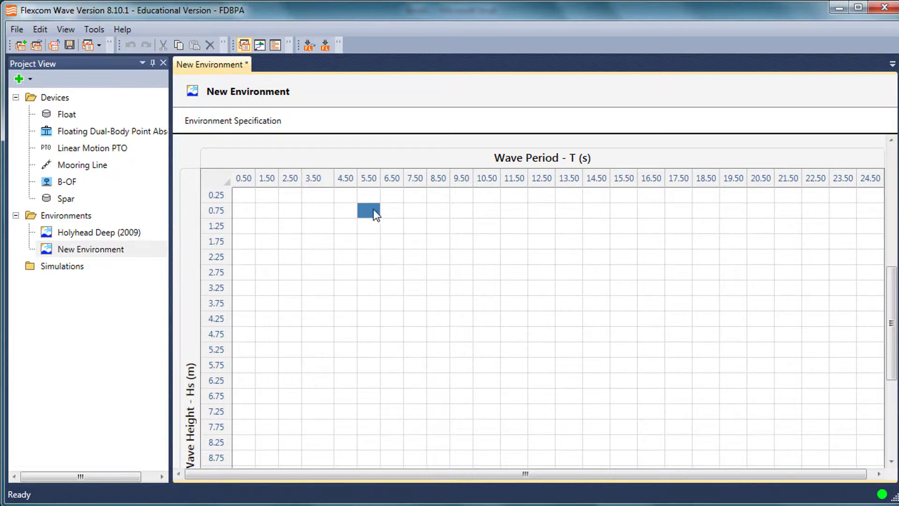
key(ctrl+v)
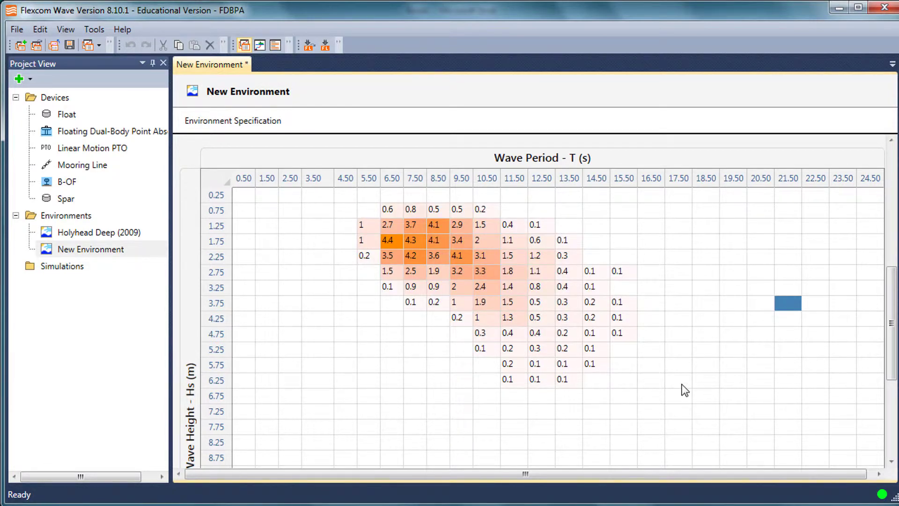
- Select cell A12 in Excel, then set the New Environment's wave period type to Te
key(alt+Tab)
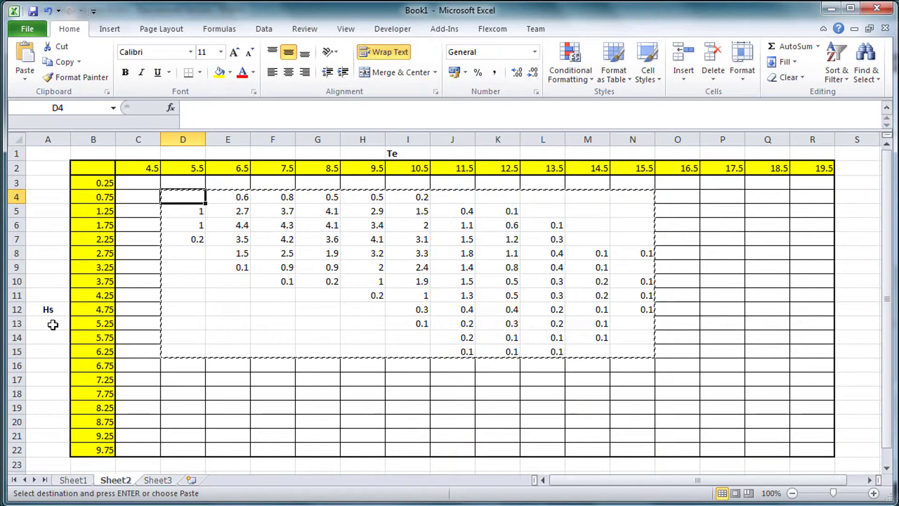
click(49, 310)
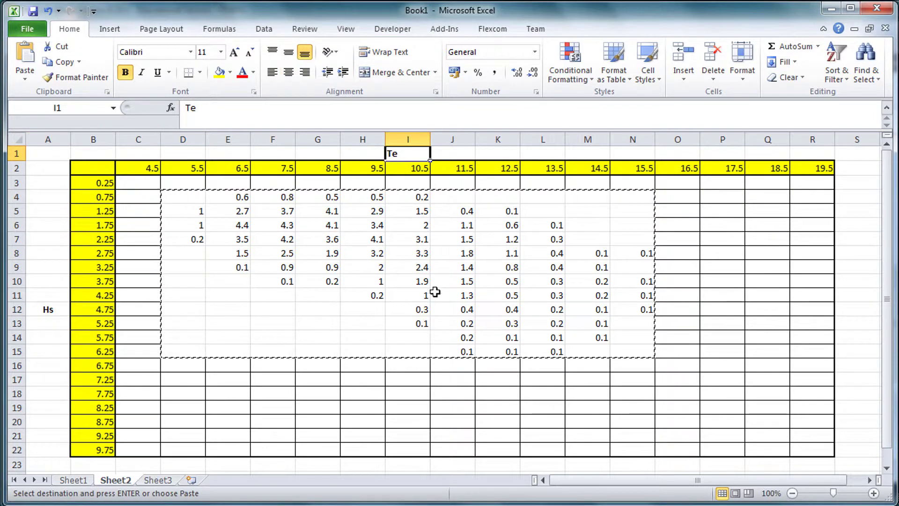
key(alt+Tab)
drag(893, 337, 894, 291)
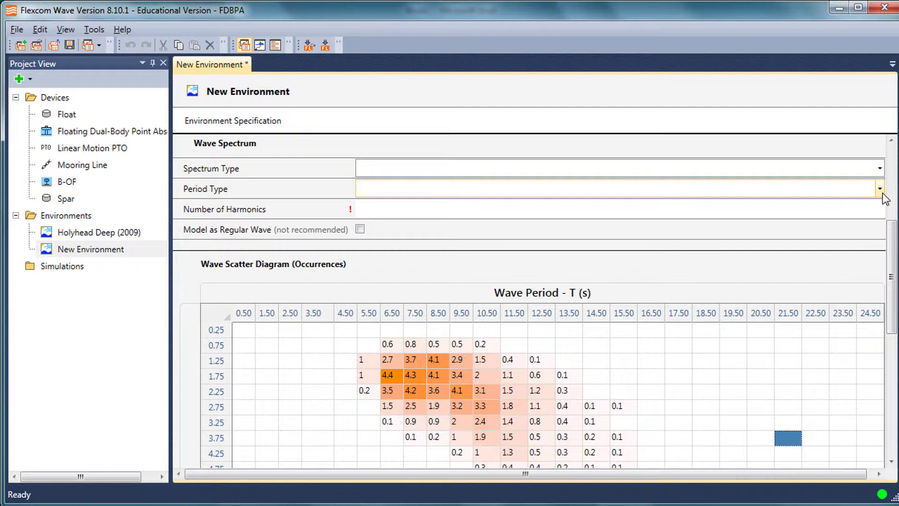
click(881, 189)
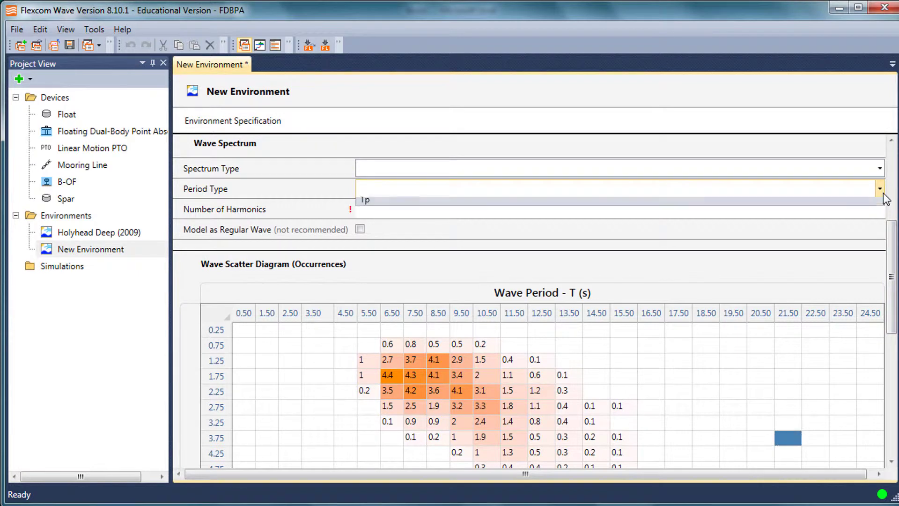
click(519, 216)
drag(890, 305, 894, 338)
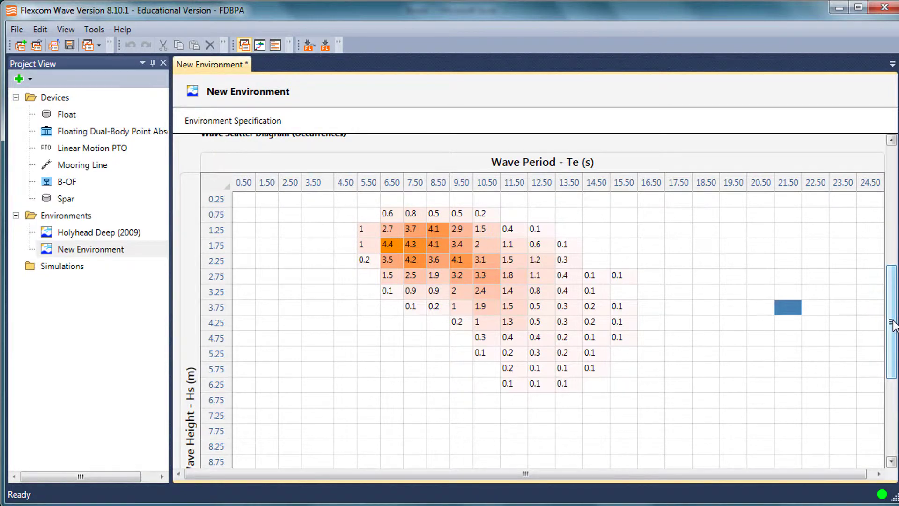
scroll(208, 300, up, 1)
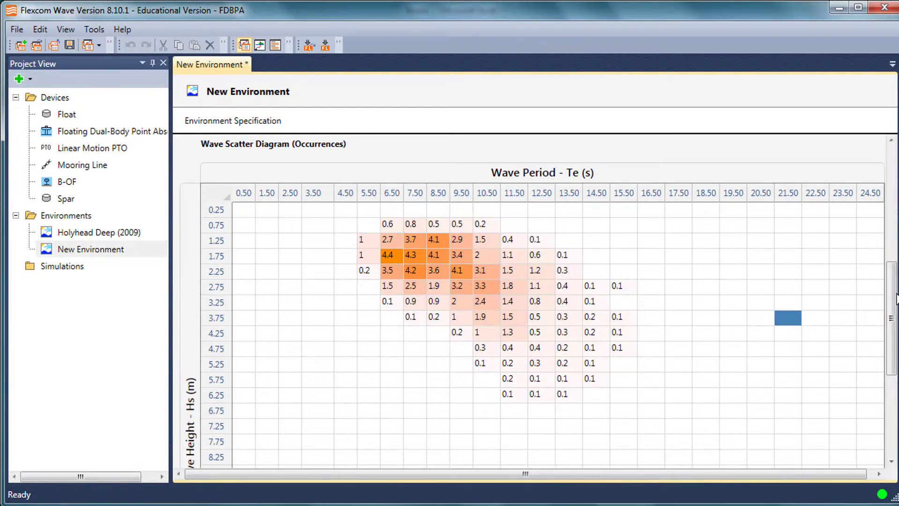
mouse_move(891, 270)
mouse_down()
mouse_move(892, 145)
mouse_move(892, 274)
mouse_up()
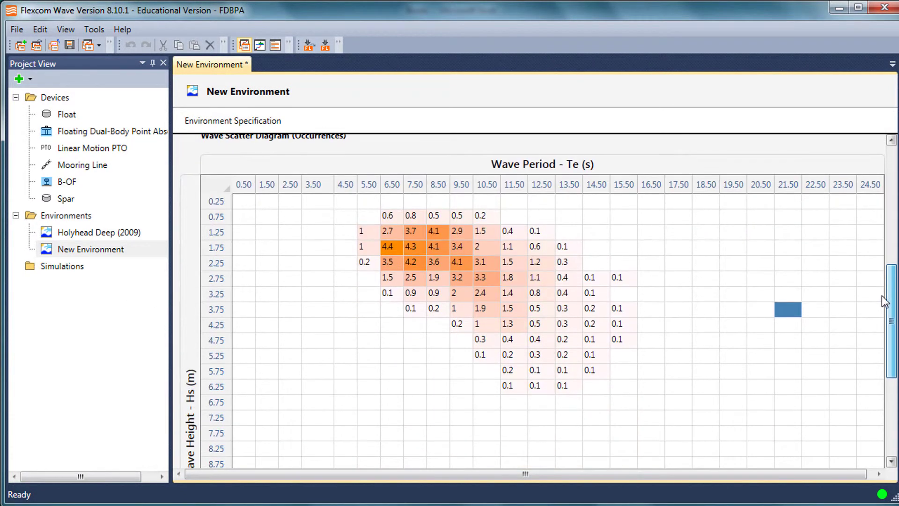
- Add a New Simulation under the Simulations folder and open its sheet with device B-OF
click(65, 275)
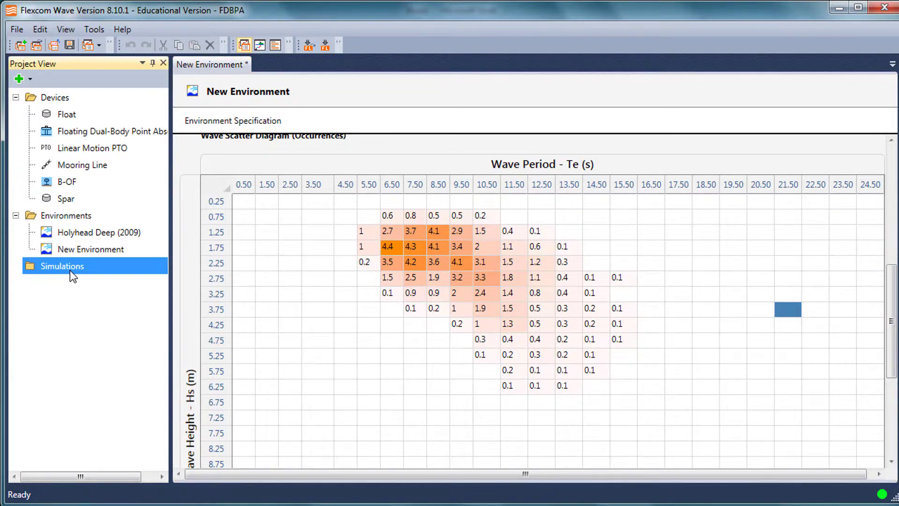
right_click(69, 271)
mouse_move(96, 280)
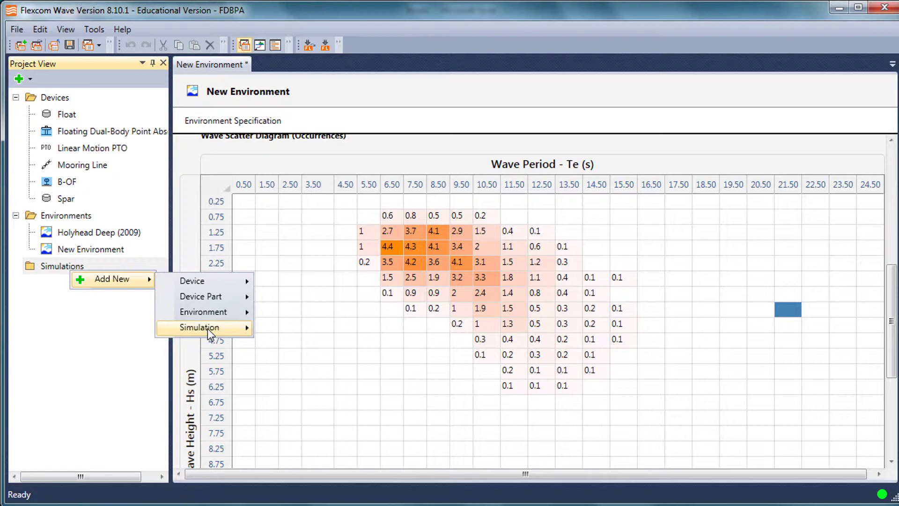
mouse_move(209, 334)
click(295, 329)
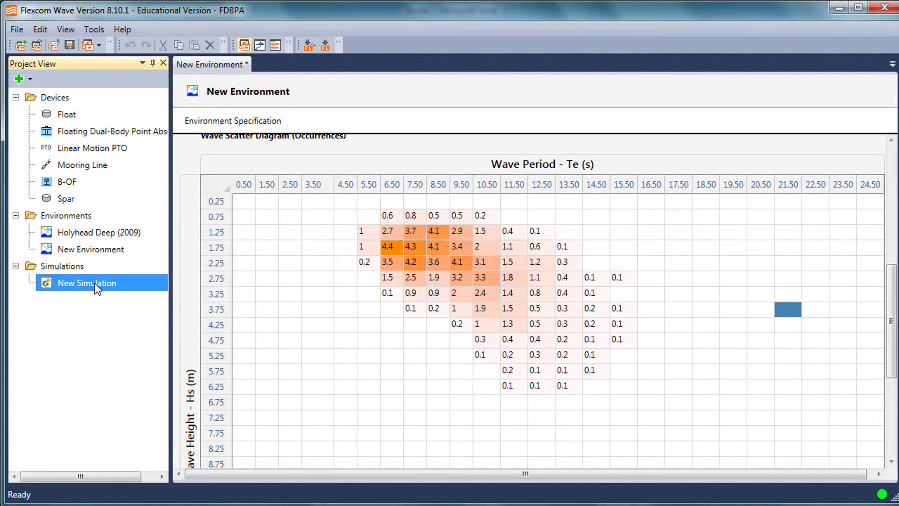
double_click(91, 283)
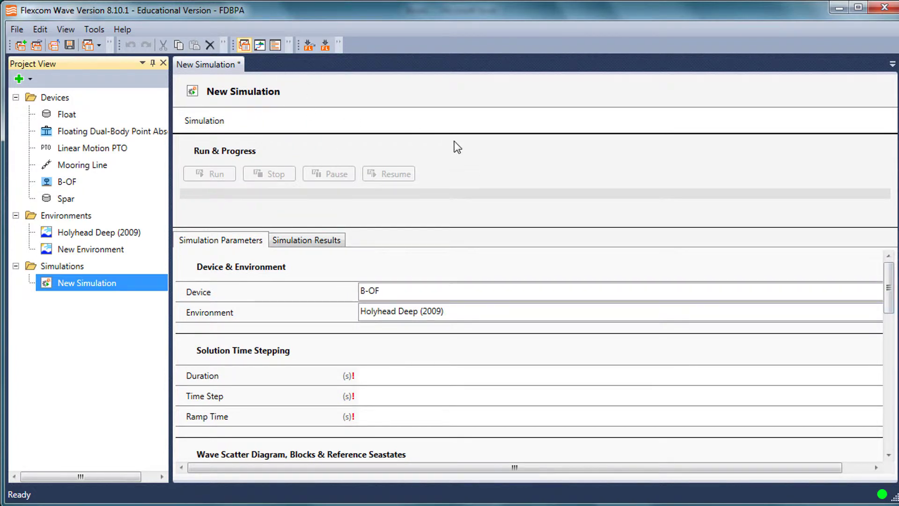
click(628, 290)
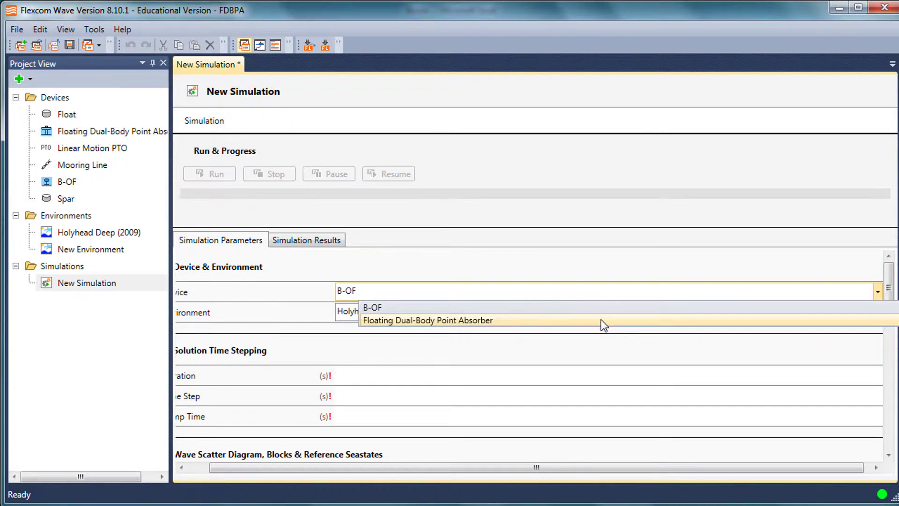
click(429, 296)
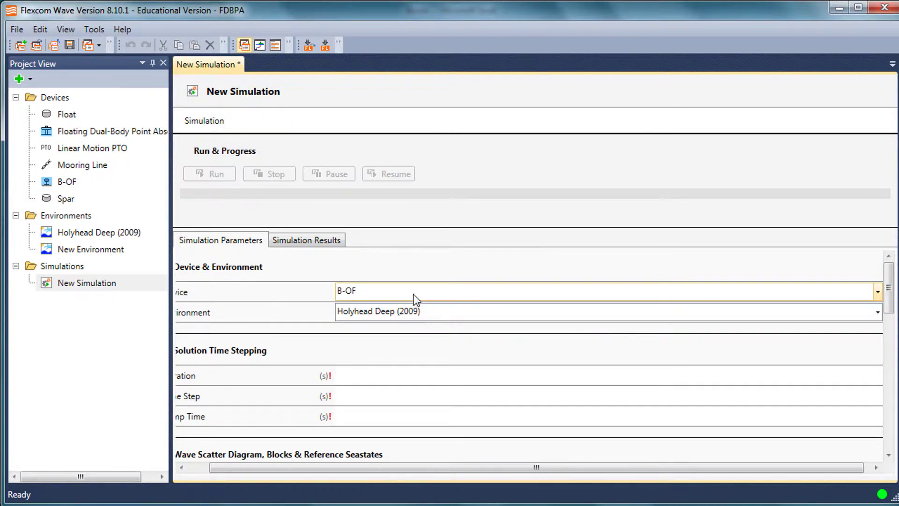
click(68, 183)
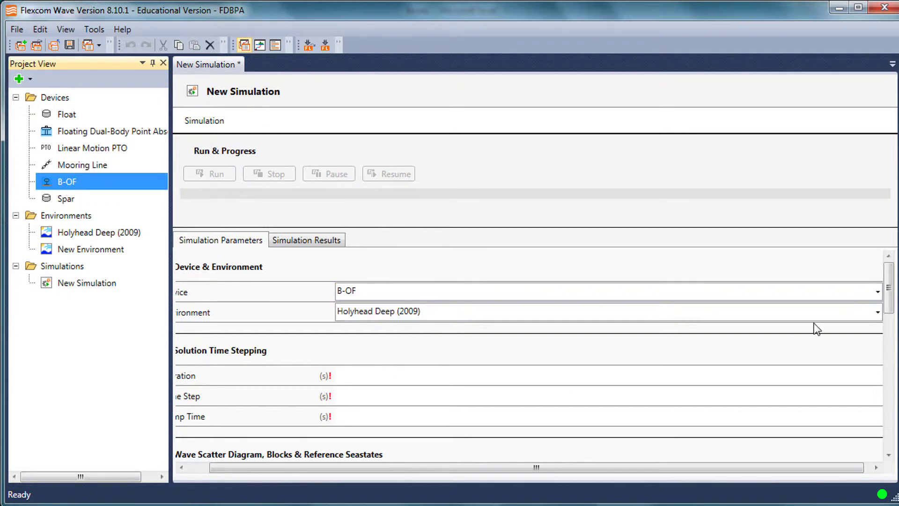
drag(888, 292, 890, 365)
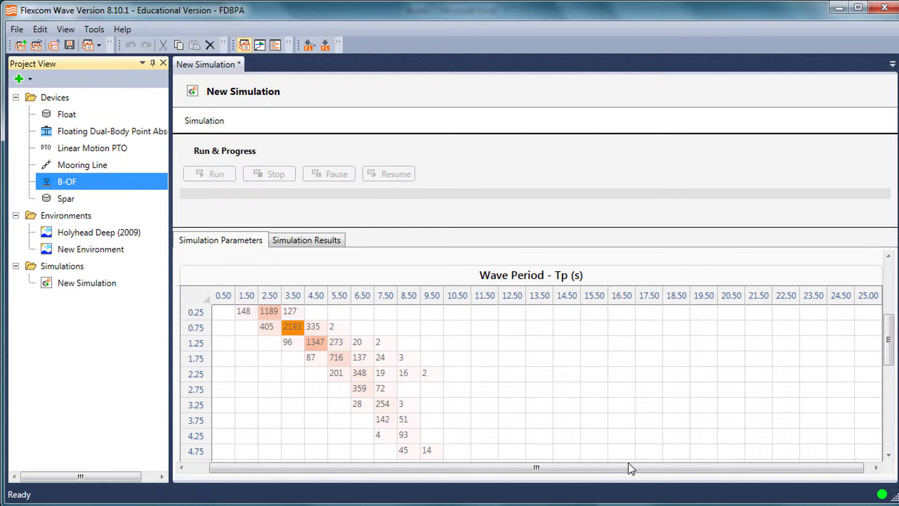
- Set the New Simulation's Environment to New Environment
drag(629, 467, 552, 467)
drag(890, 352, 893, 298)
click(491, 310)
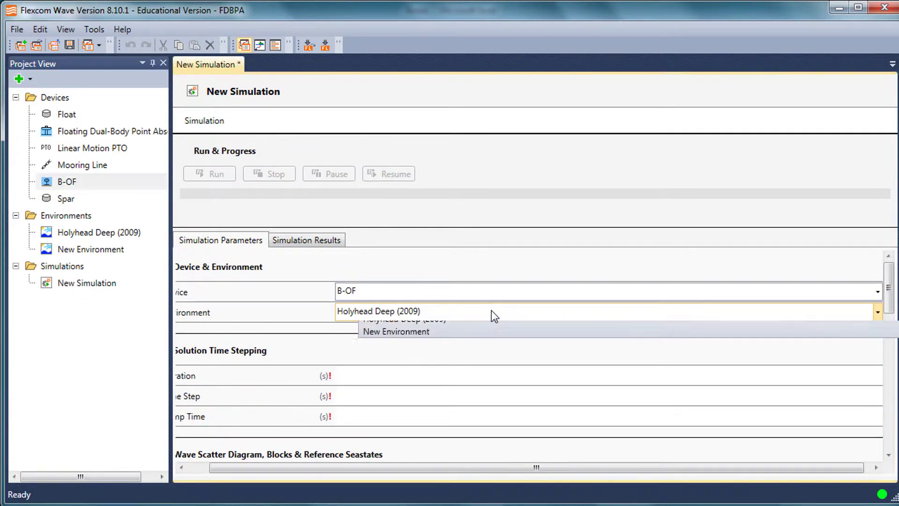
click(471, 341)
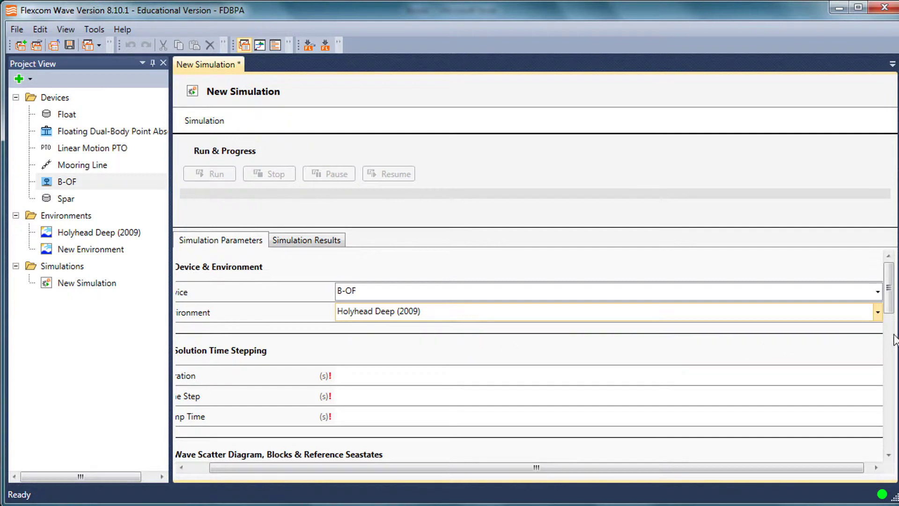
mouse_move(888, 295)
mouse_down()
mouse_move(872, 365)
mouse_move(860, 351)
mouse_move(891, 331)
mouse_move(891, 355)
mouse_up()
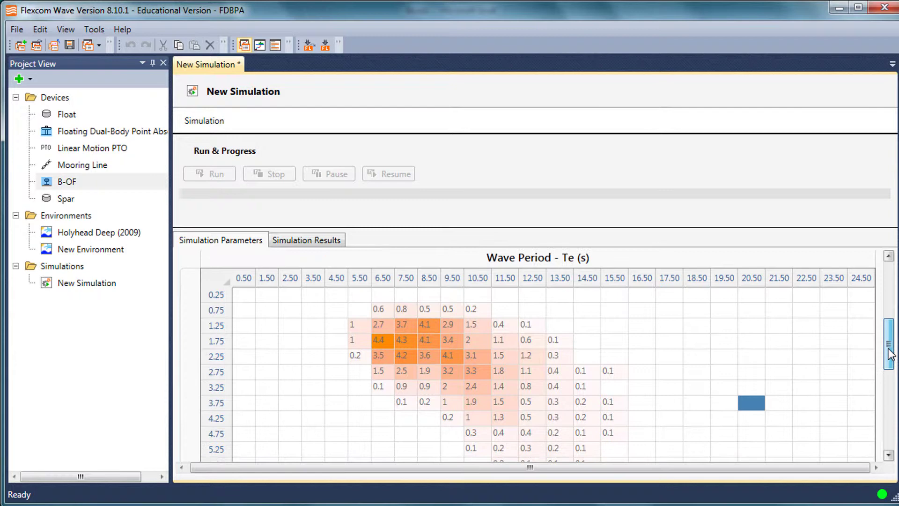
- Check seastate cells 5.50 s/0.75 m, 7.50 s/1.75 m and 13.50 s/2.75 m, then select the Duration field
click(370, 313)
click(403, 339)
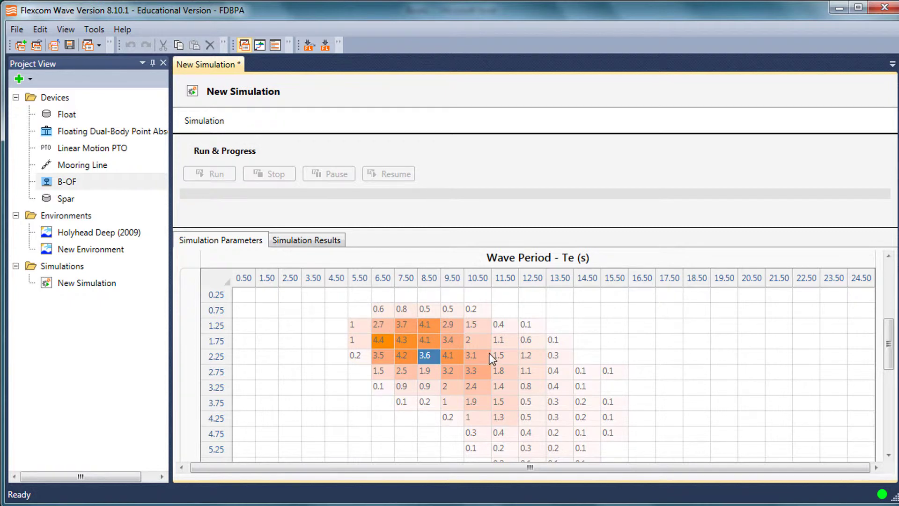
click(552, 373)
scroll(592, 410, down, 3)
scroll(592, 408, up, 3)
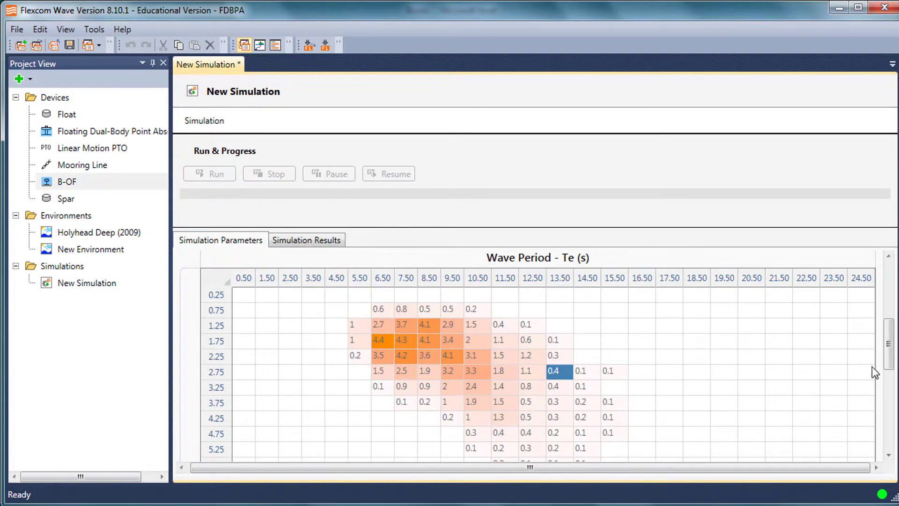
drag(893, 353, 893, 316)
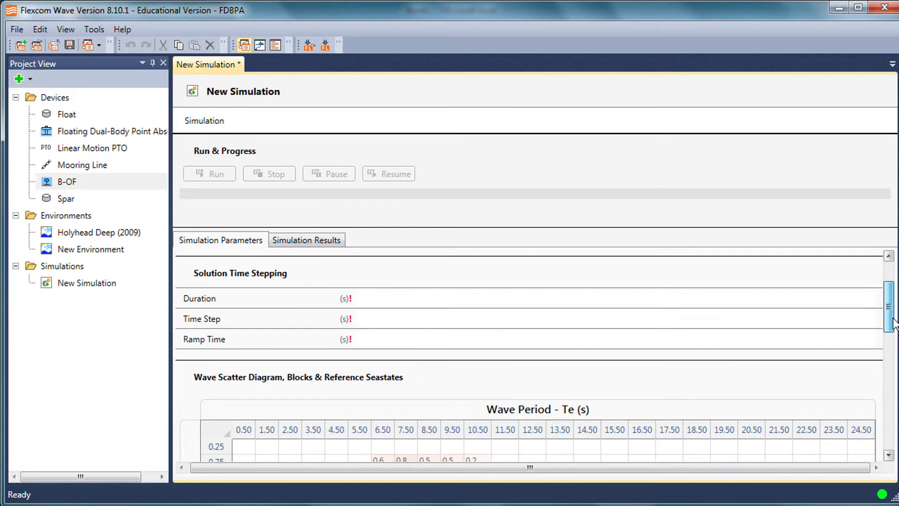
click(394, 297)
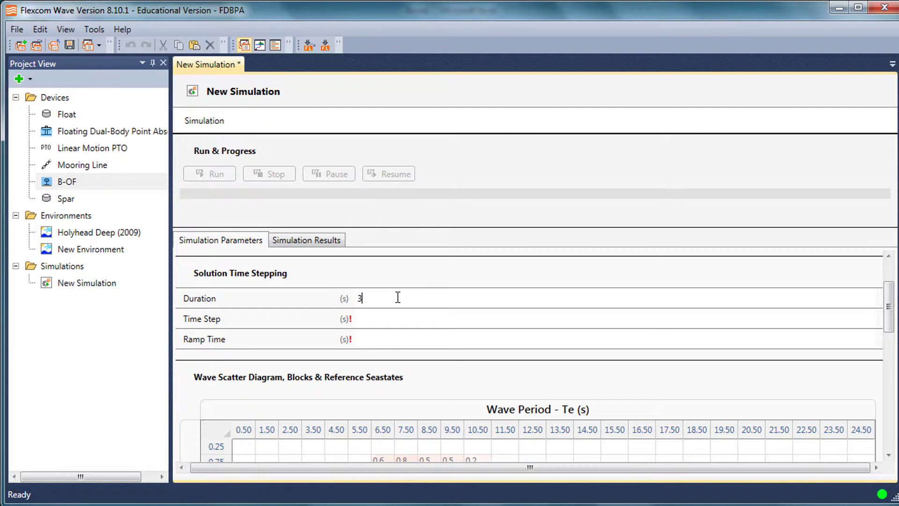
- Enter a Time Step of 0.1 s after the 3600 s Duration
click(412, 320)
text(0.1)
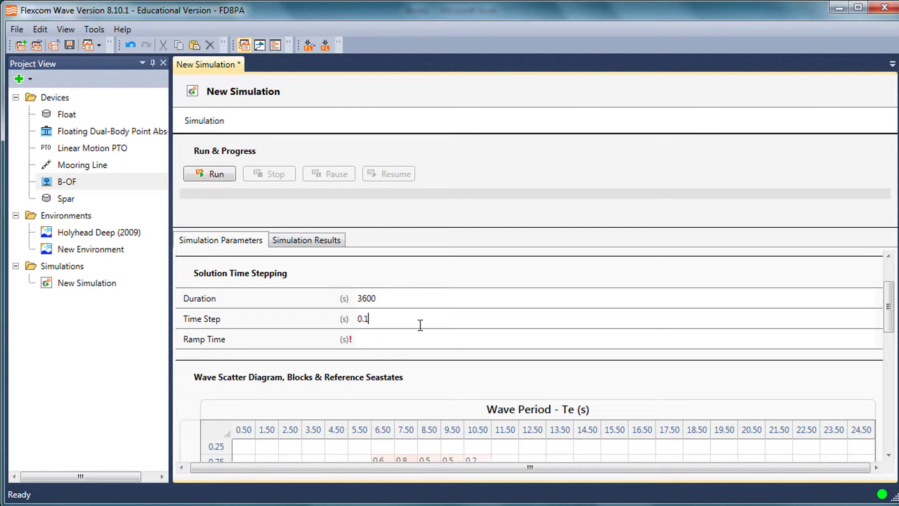
drag(889, 310, 892, 352)
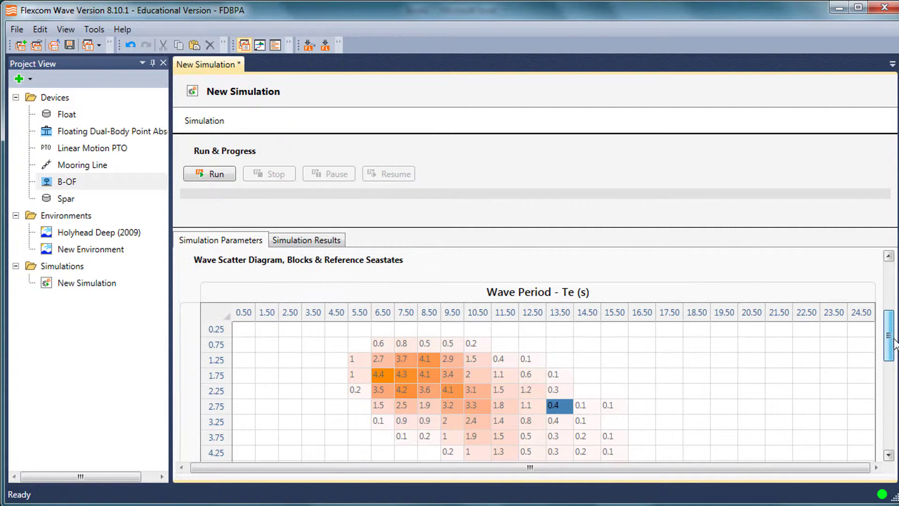
- Mark the occupied cells of the 8.50 s and 7.50 s period columns as seastate blocks
drag(895, 344, 894, 356)
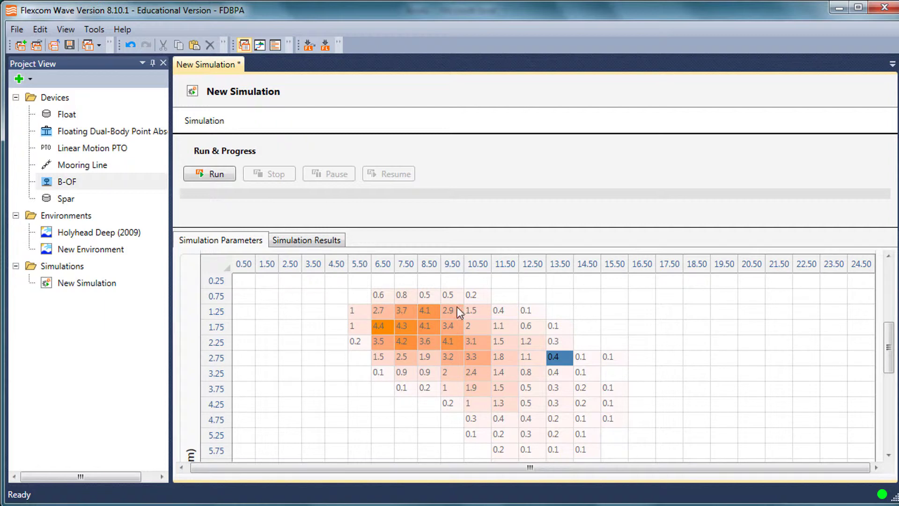
drag(426, 294, 427, 357)
click(429, 311)
right_click(428, 324)
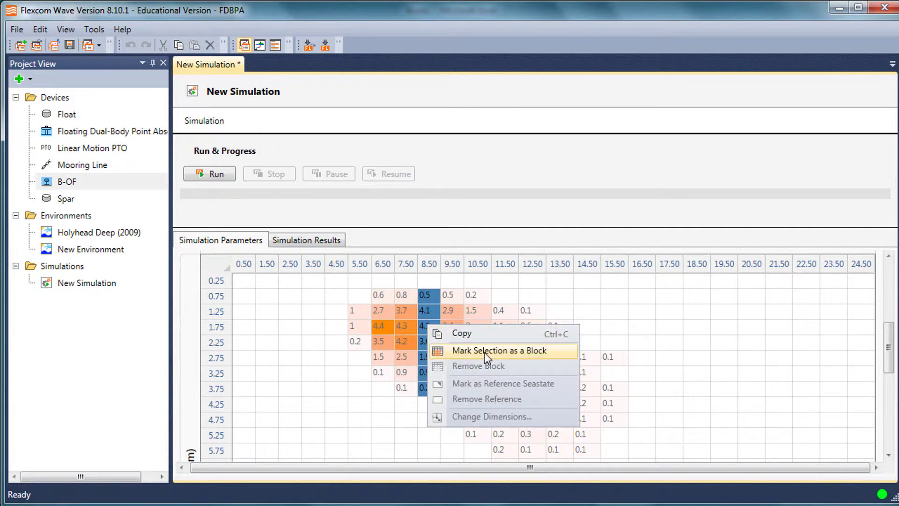
click(484, 352)
drag(406, 302, 406, 366)
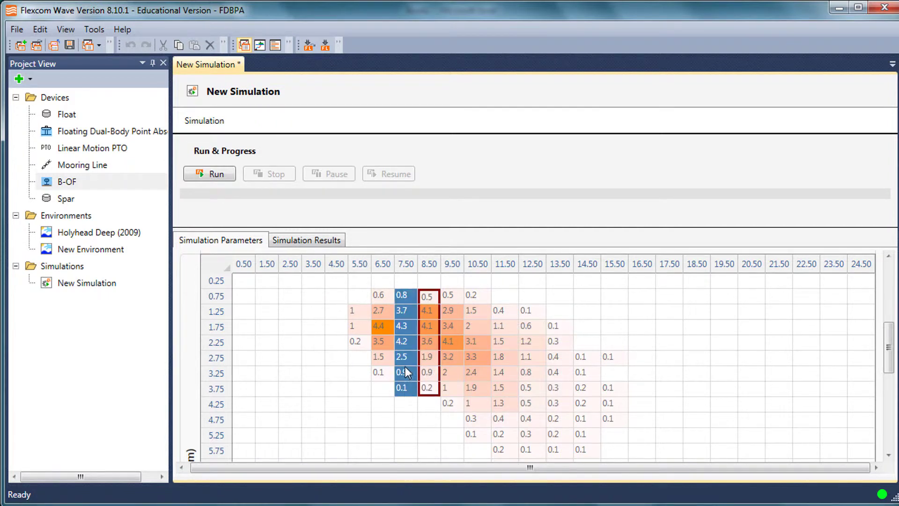
right_click(405, 307)
click(438, 332)
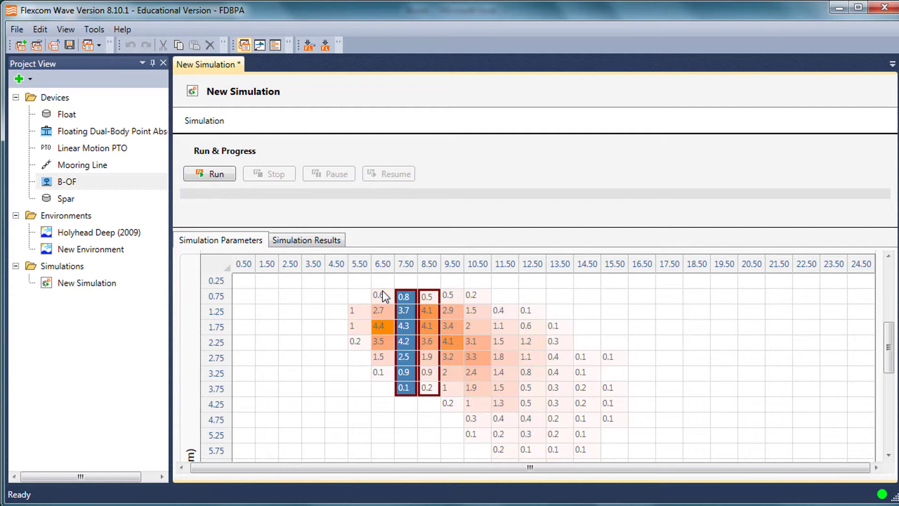
- Mark the 6.50 s and 5.50 s period columns as seastate blocks
drag(381, 295, 381, 369)
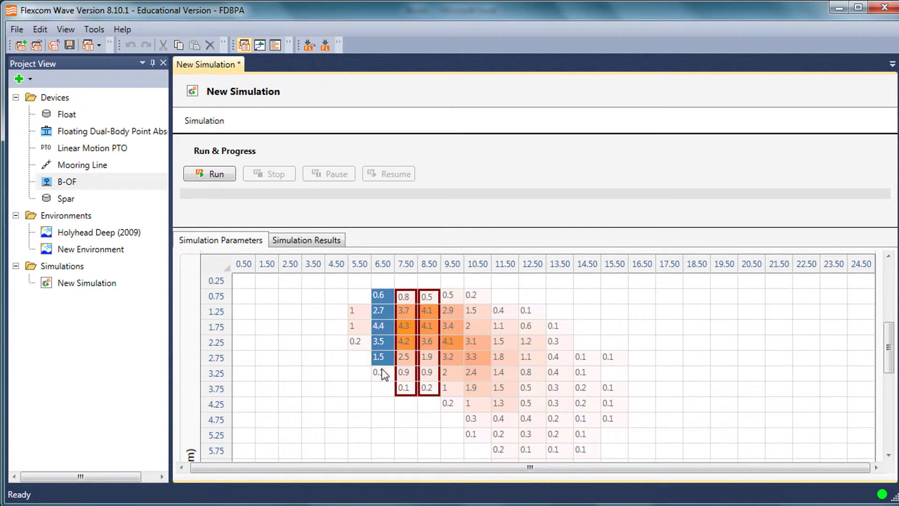
right_click(383, 296)
click(421, 324)
click(356, 317)
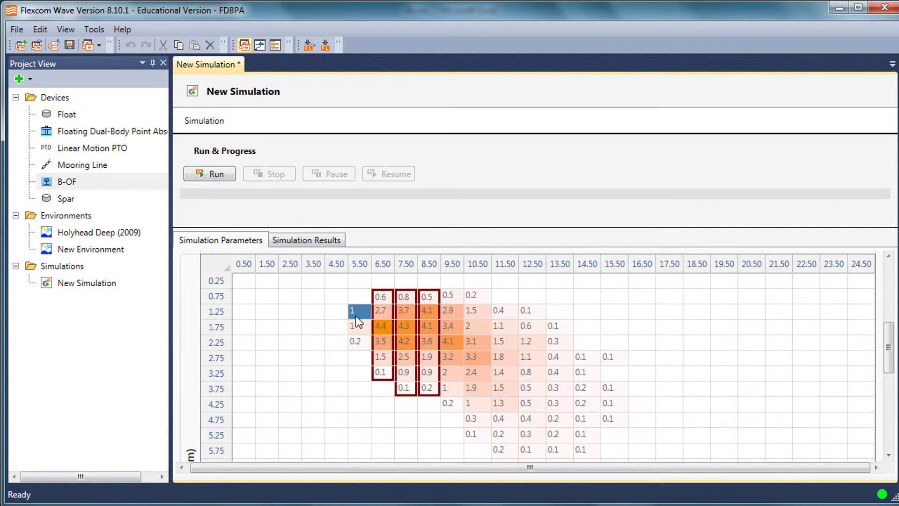
right_click(353, 310)
click(337, 335)
click(526, 387)
- Mark the 5.50 s and 6.50 s cells at 1.75 m as reference seastates
click(354, 326)
right_click(363, 325)
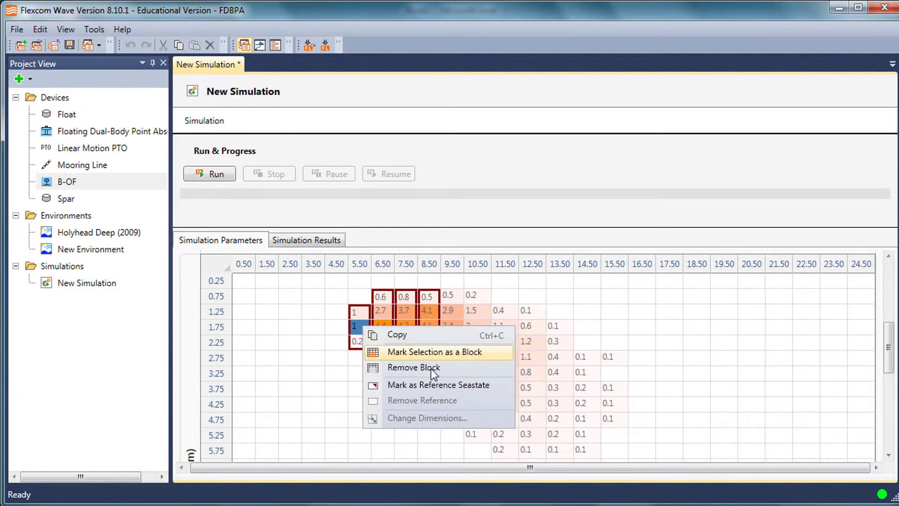
click(424, 384)
click(492, 349)
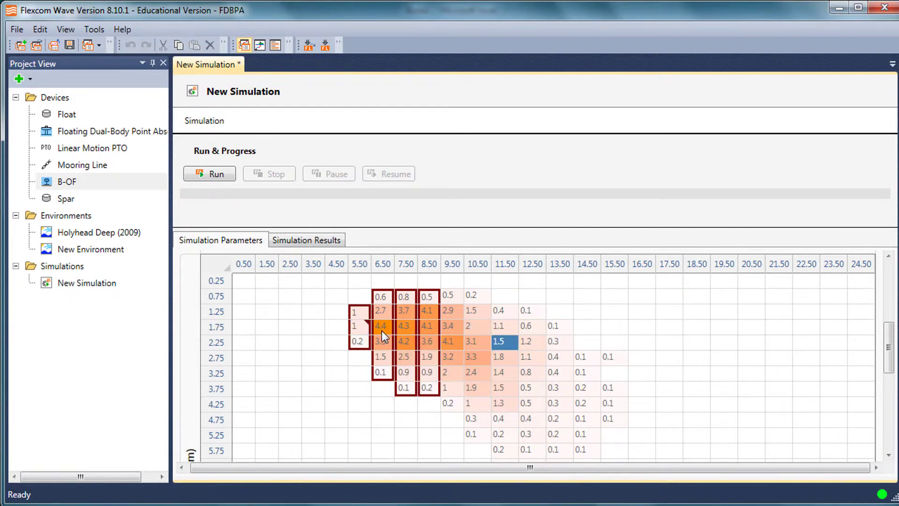
click(382, 329)
right_click(381, 330)
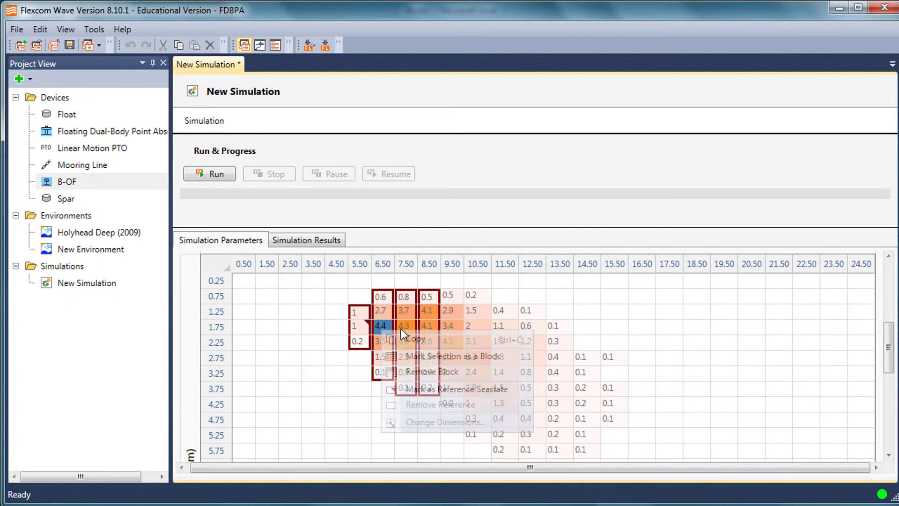
click(438, 388)
click(539, 372)
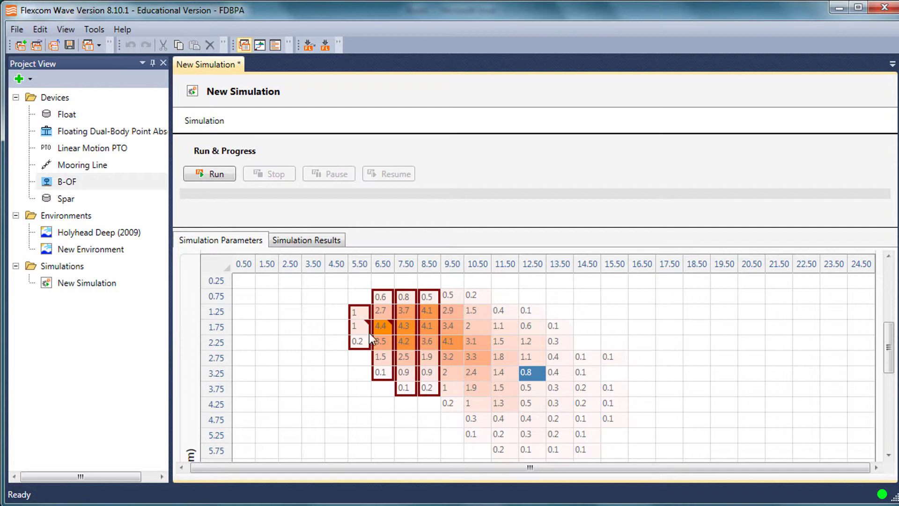
- Remove the 7.50 s column's block and re-mark its 0.75–3.75 m cells as a block
click(359, 327)
click(383, 325)
click(405, 326)
right_click(412, 325)
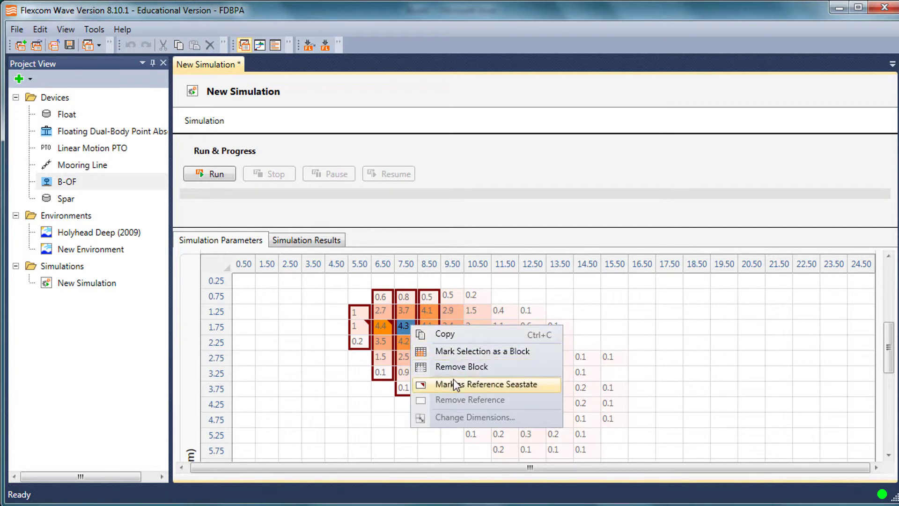
click(466, 367)
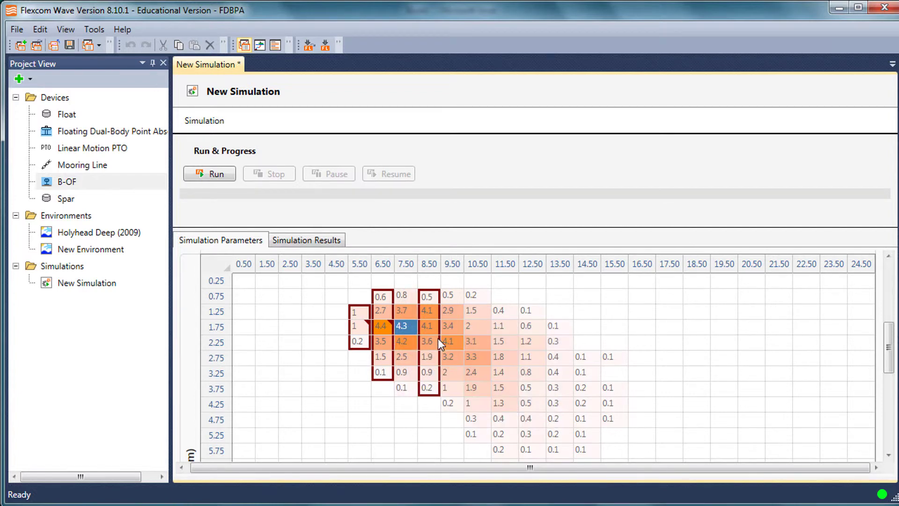
drag(402, 388, 402, 300)
right_click(403, 300)
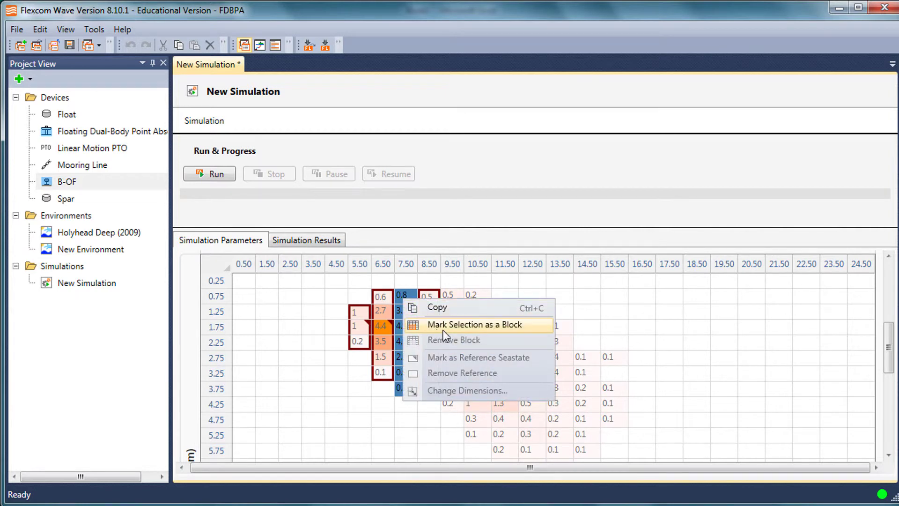
click(443, 329)
- Inspect the 3.1 seastate at 10.50 s and the 6.50 s and 7.50 s column seastates
click(471, 341)
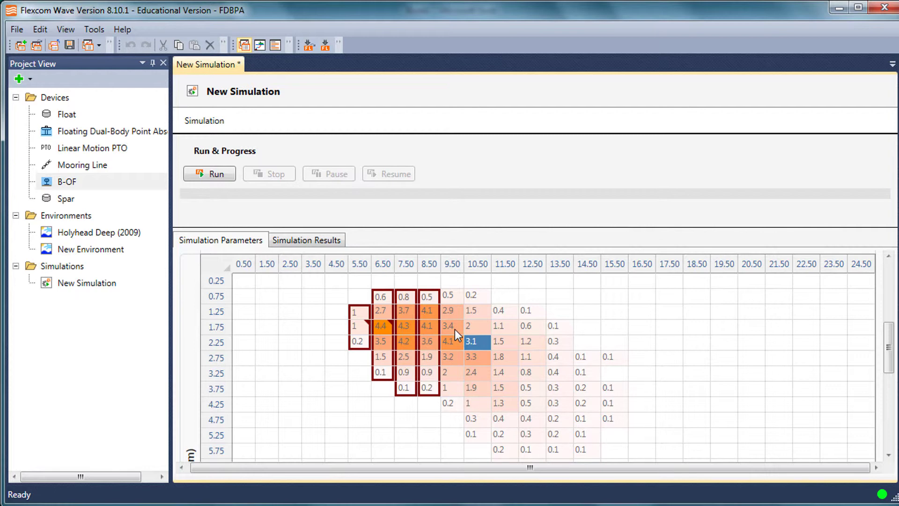
click(389, 330)
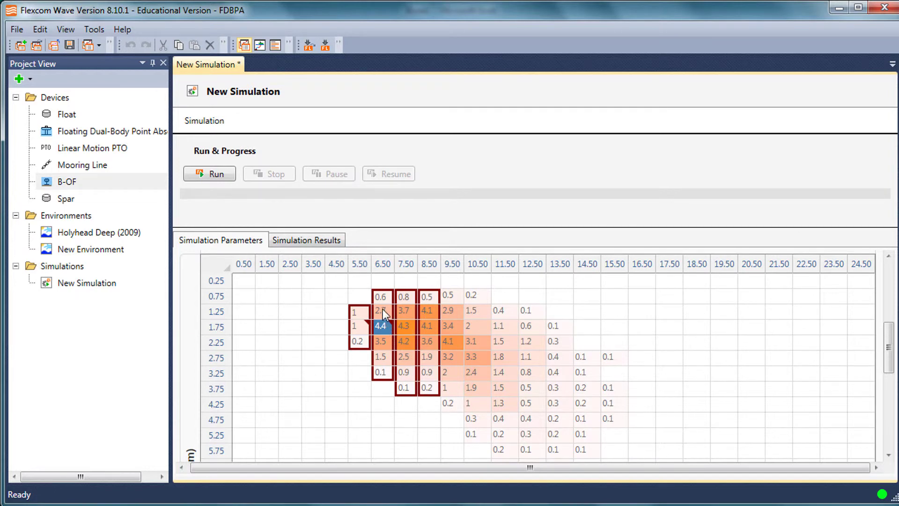
drag(380, 296, 381, 367)
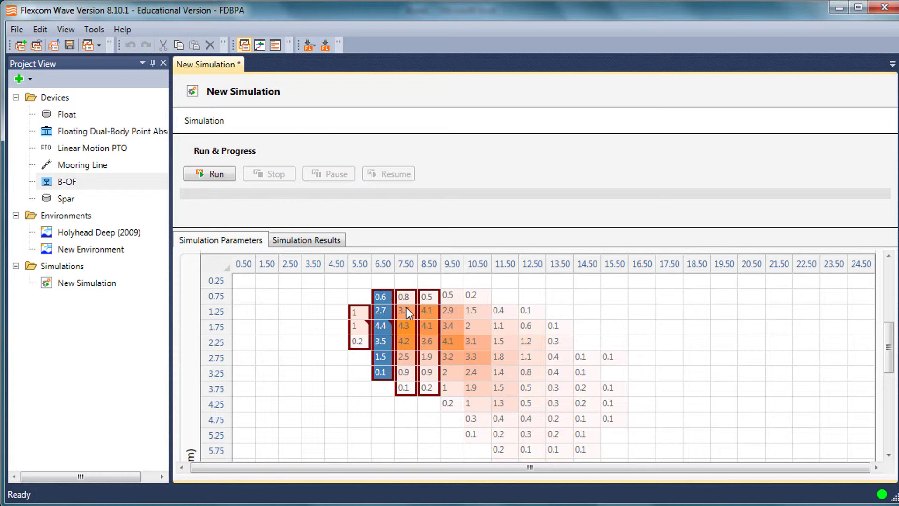
click(390, 327)
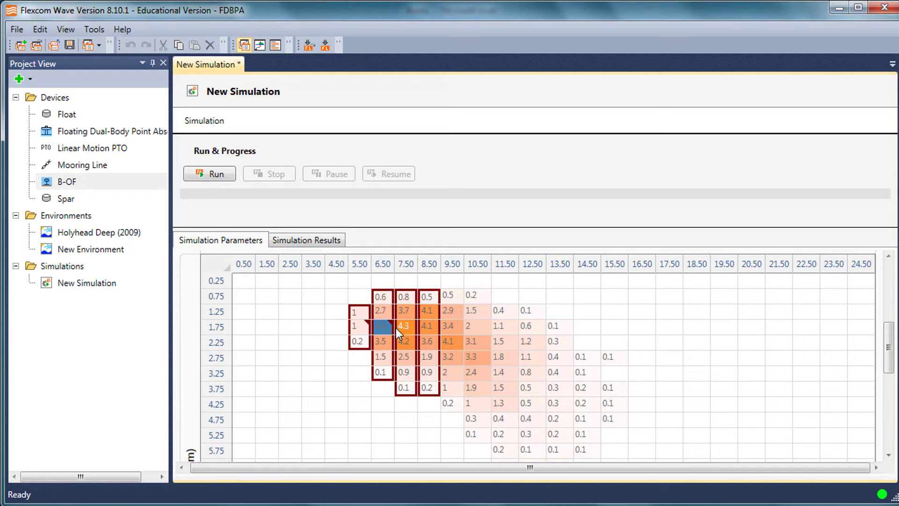
click(397, 327)
- Open the Simulation Parameters help and read the Seastate Blocks and Reference Seastates topic
key(F1)
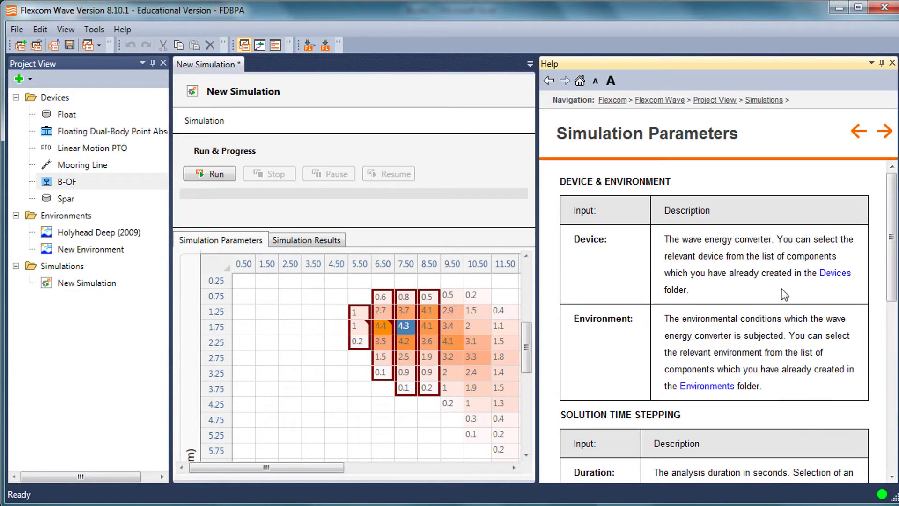
scroll(763, 289, down, 8)
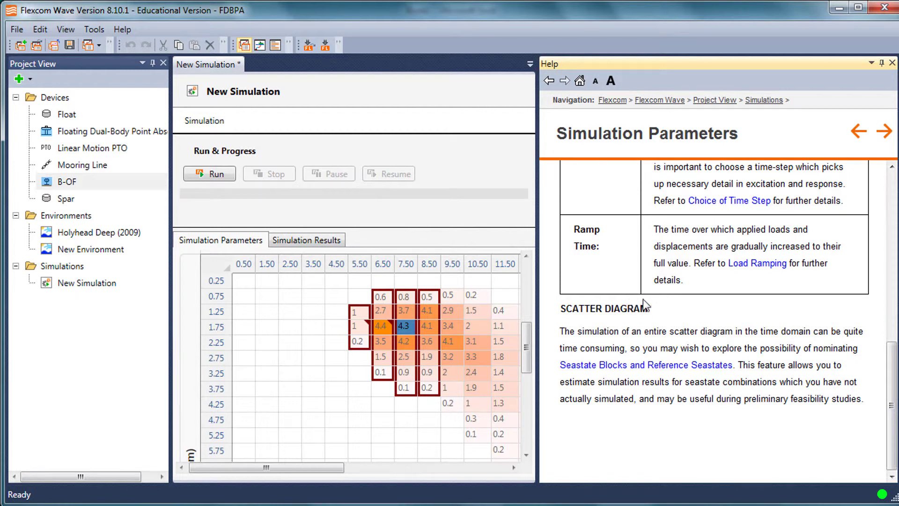
drag(657, 309, 561, 311)
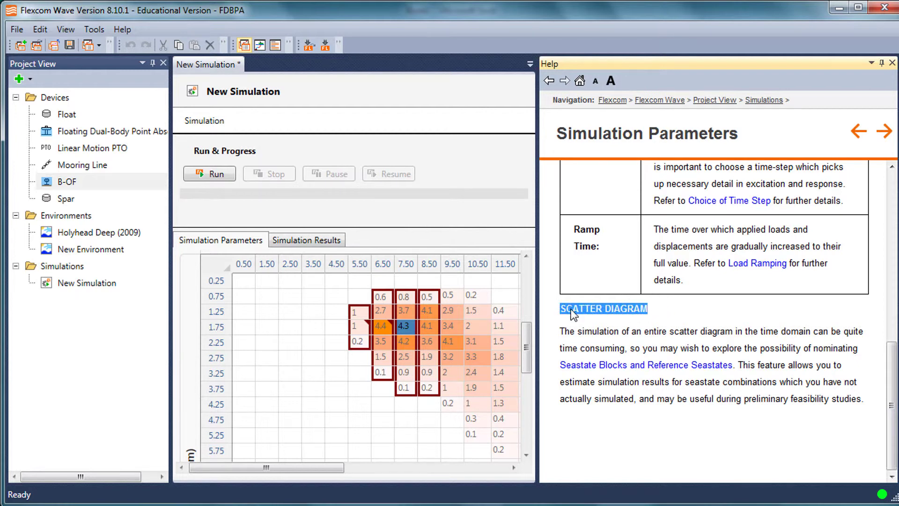
click(634, 367)
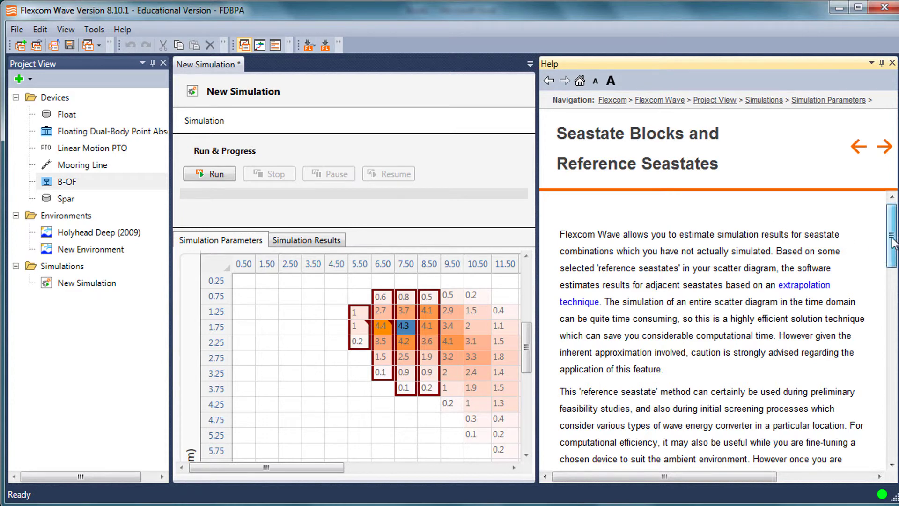
drag(892, 241, 888, 377)
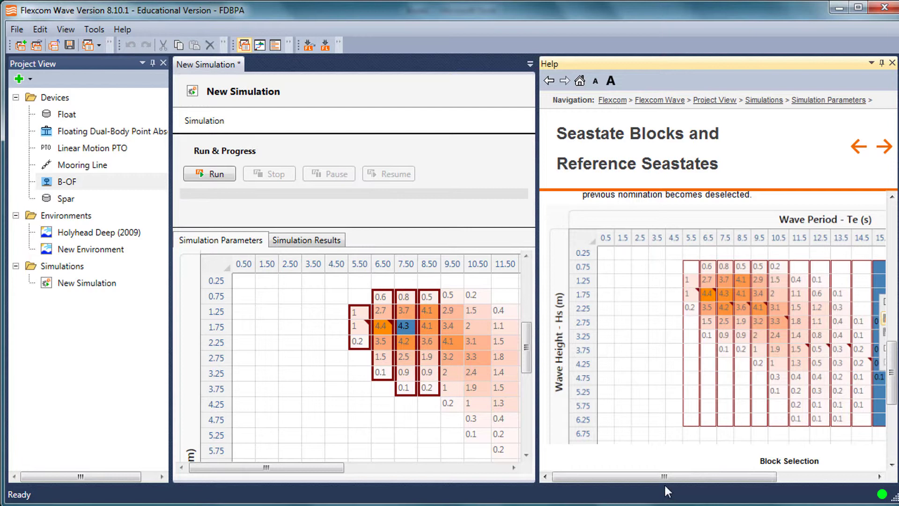
drag(664, 480, 717, 481)
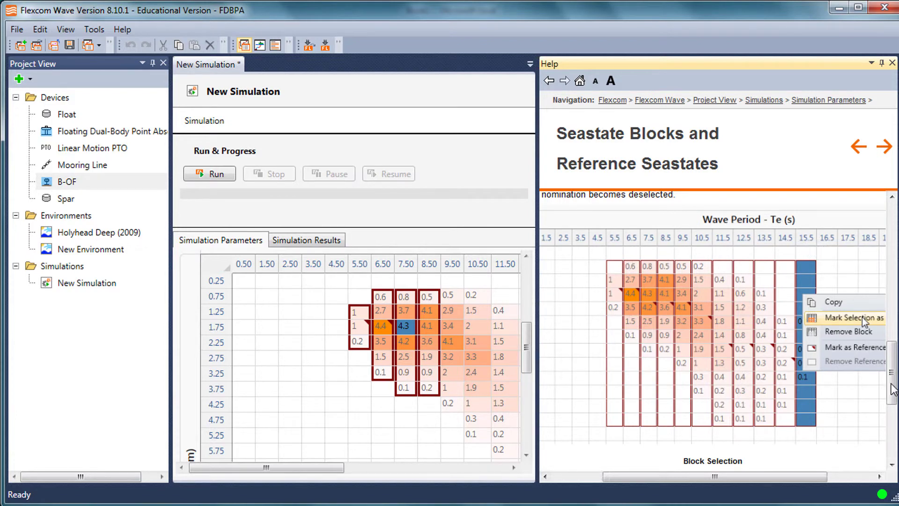
drag(892, 394, 892, 258)
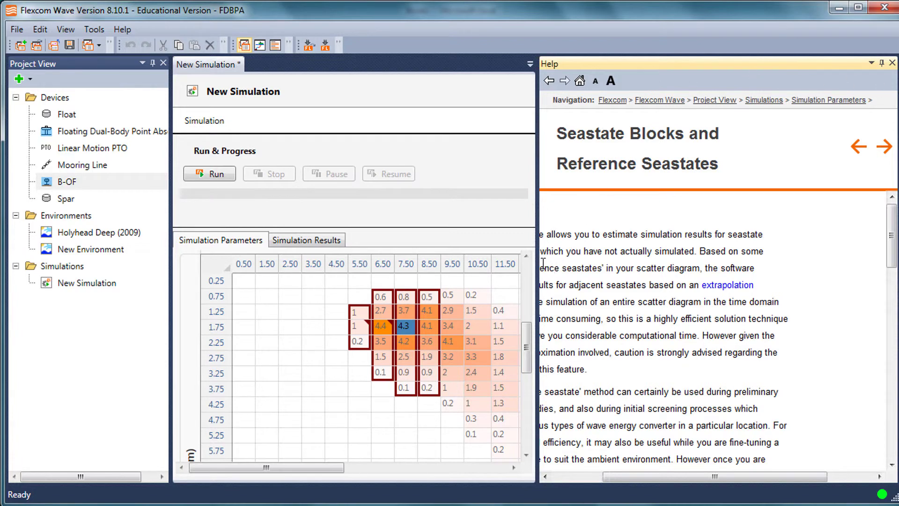
- Dock Help as a tab, read the Extrapolation Technique topic, and save the project
drag(687, 61, 542, 274)
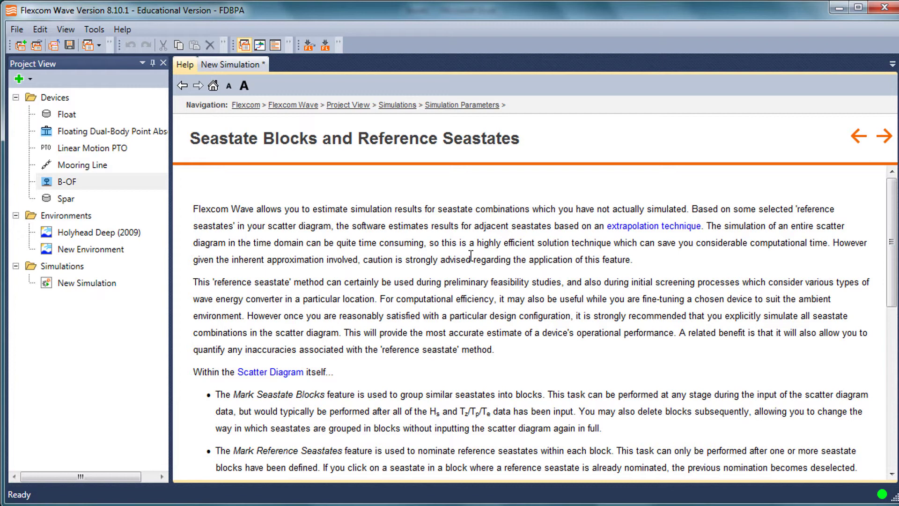
scroll(471, 263, down, 5)
scroll(469, 263, down, 4)
scroll(470, 260, up, 8)
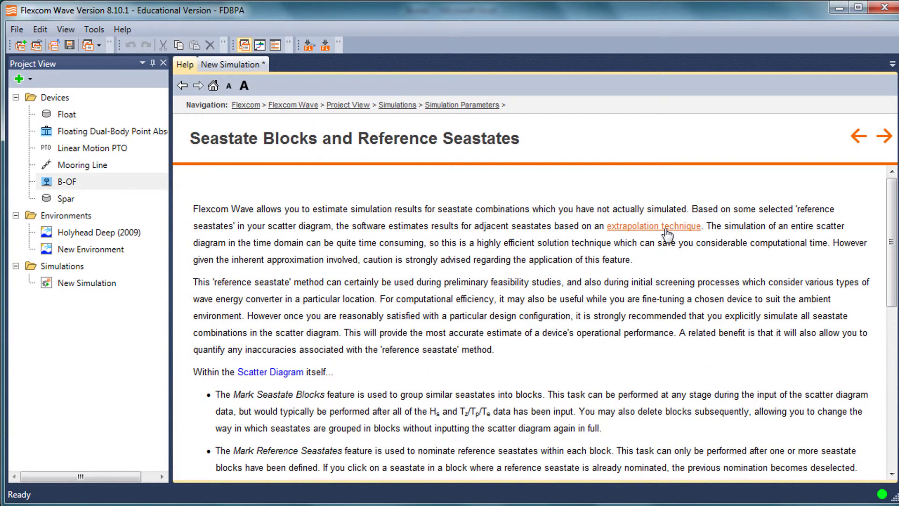
click(667, 226)
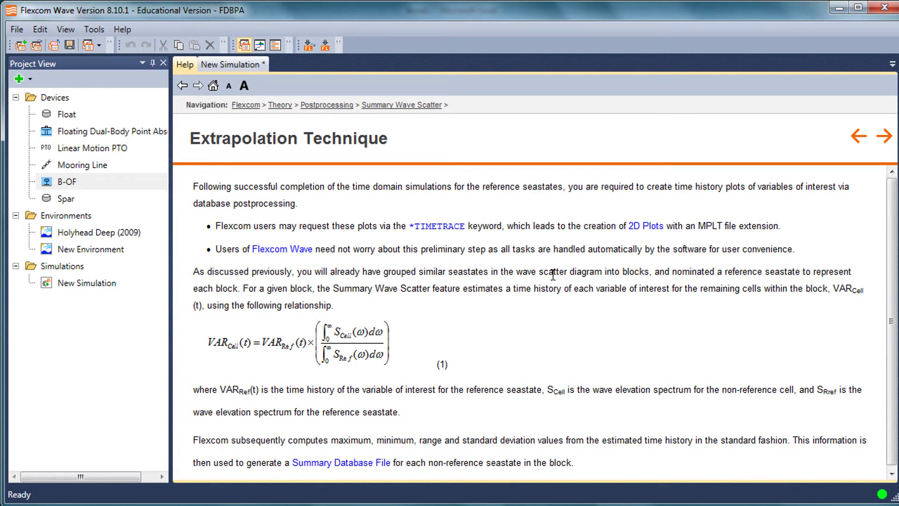
key(ctrl+s)
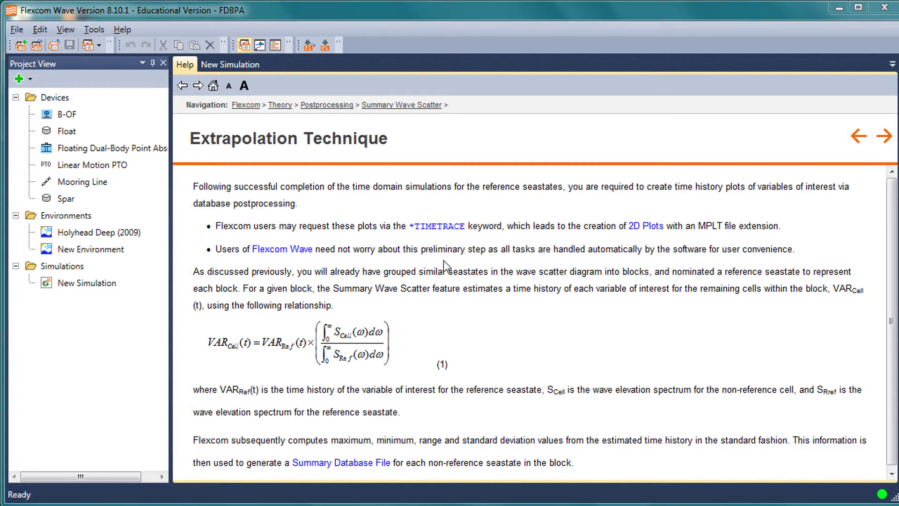
- Open the Holyhead Deep (2009) environment specification
click(234, 67)
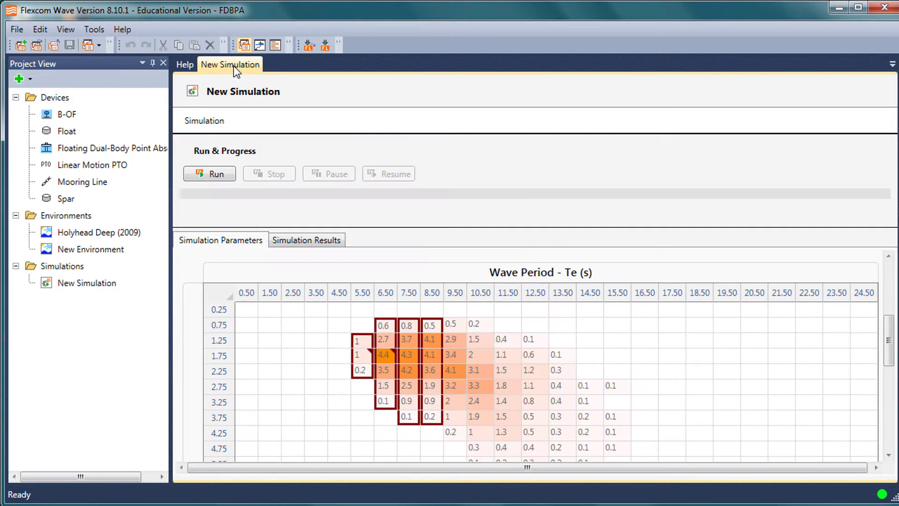
click(117, 233)
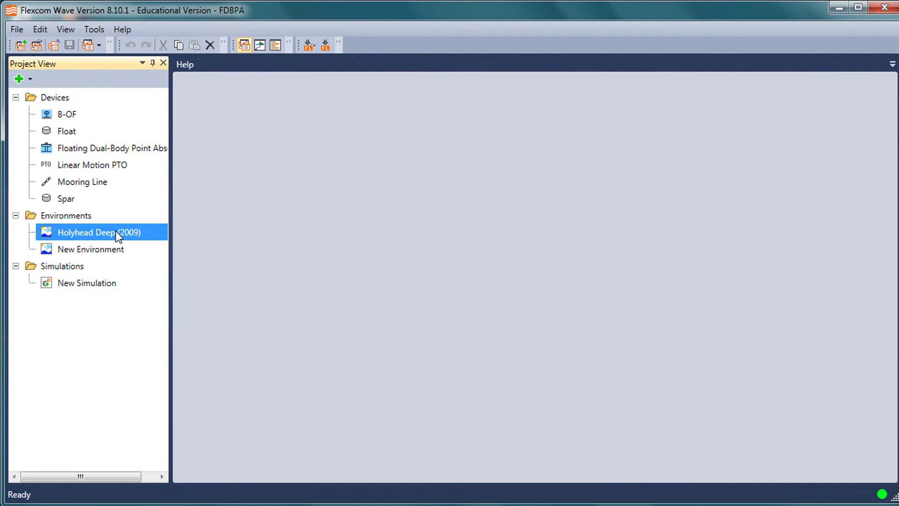
double_click(122, 232)
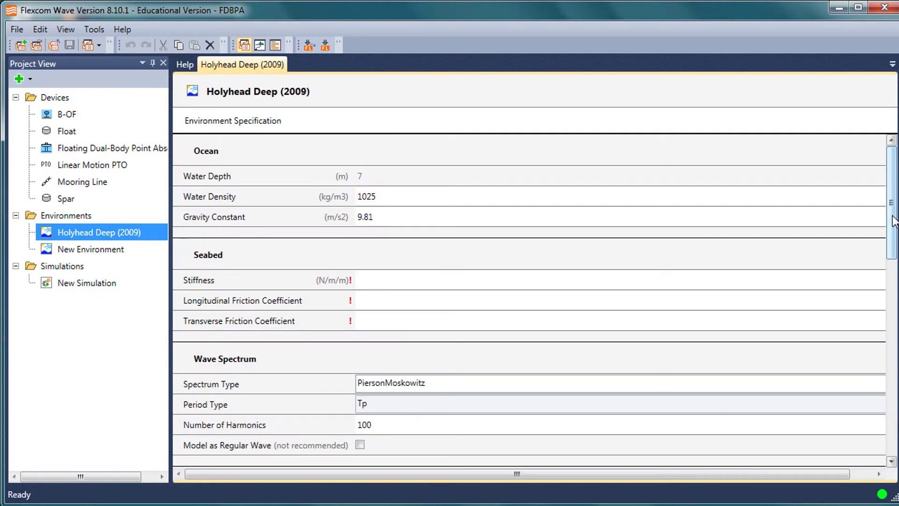
drag(893, 221, 894, 246)
- Set seabed stiffness 10000 and both friction coefficients to 0, then open New Environment
click(461, 200)
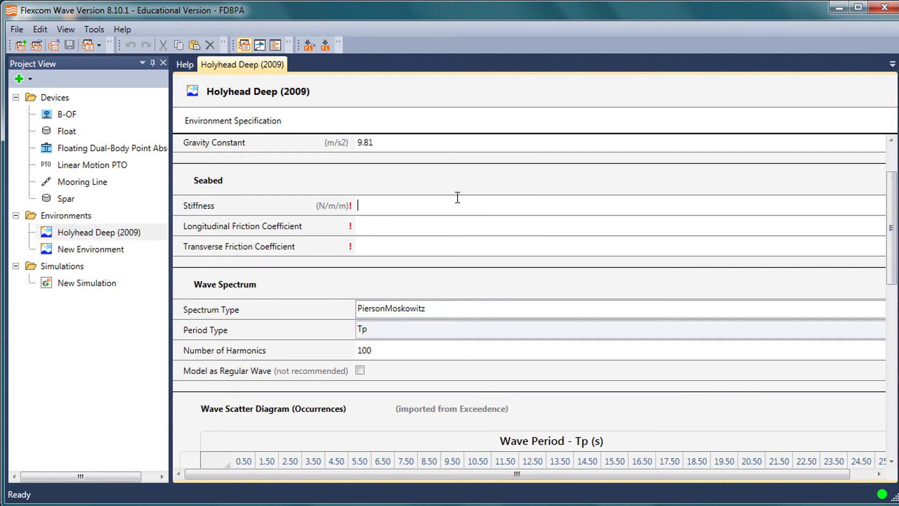
text(10000)
click(433, 227)
text(0)
click(424, 247)
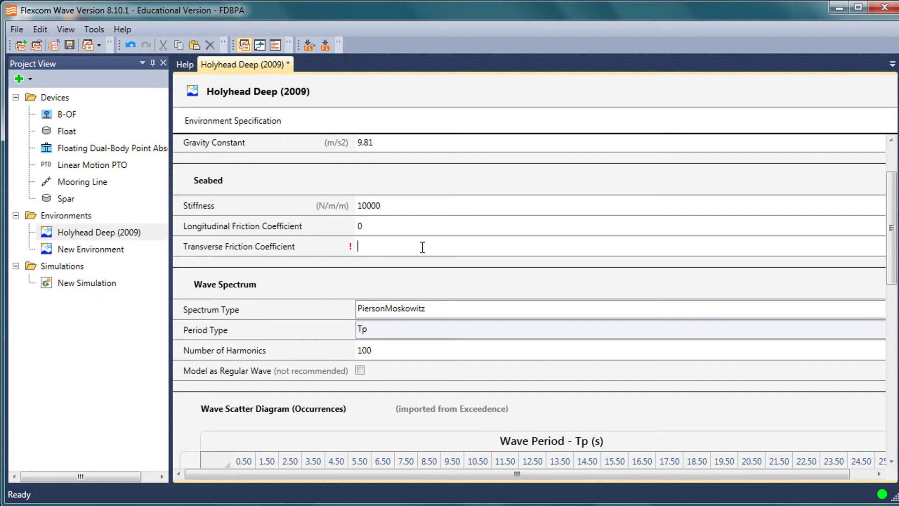
text(0)
click(430, 226)
drag(892, 249, 892, 343)
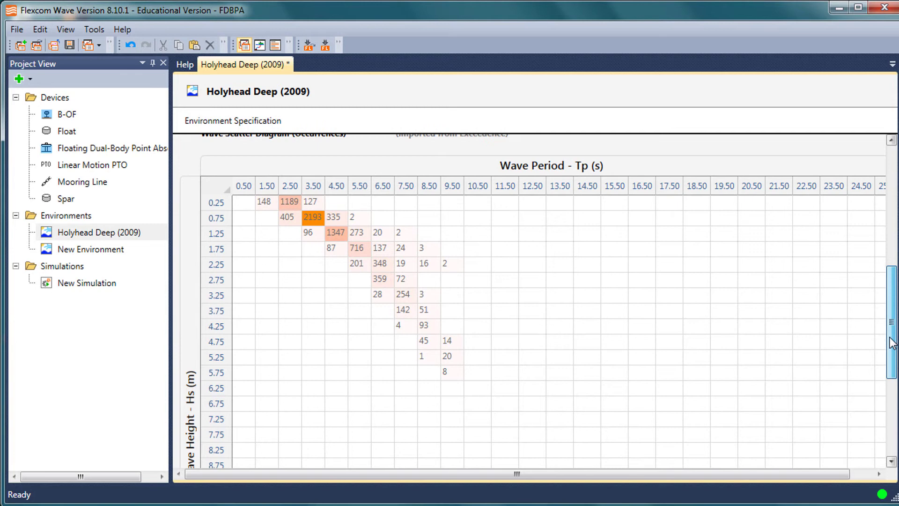
click(100, 250)
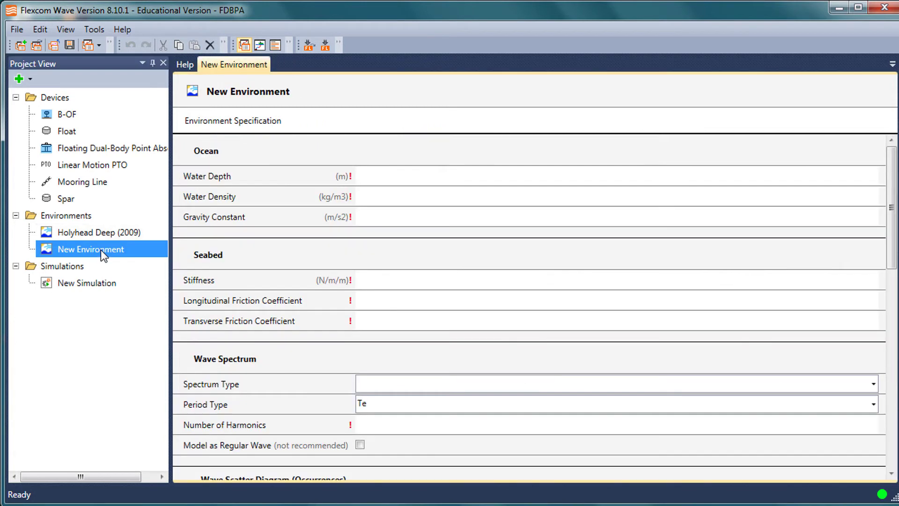
drag(892, 230, 895, 379)
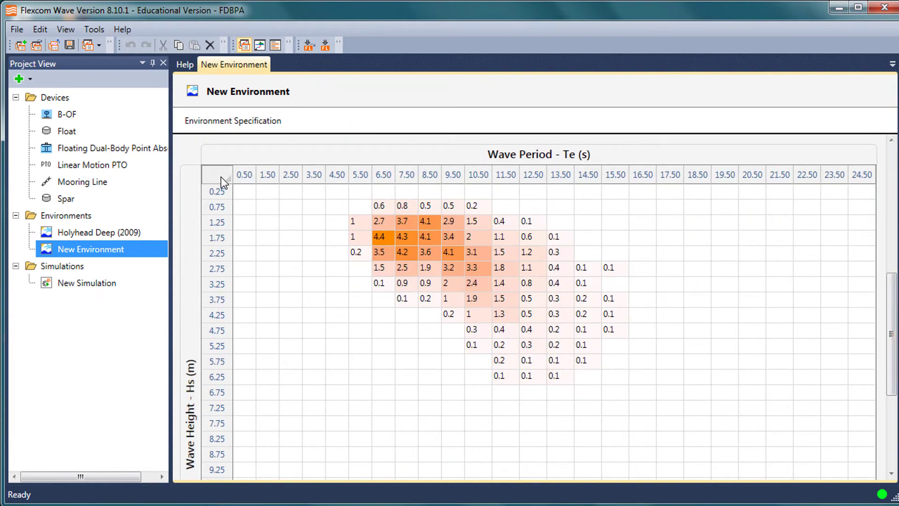
click(228, 178)
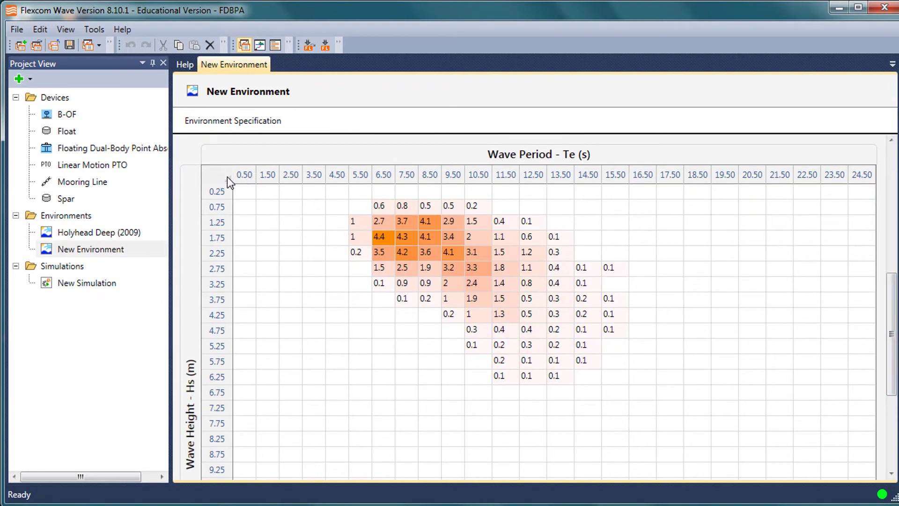
right_click(226, 176)
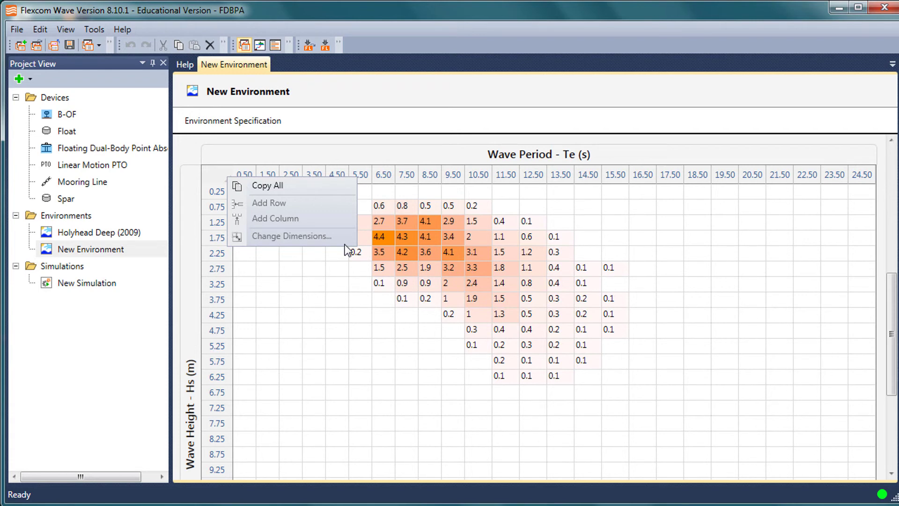
click(320, 273)
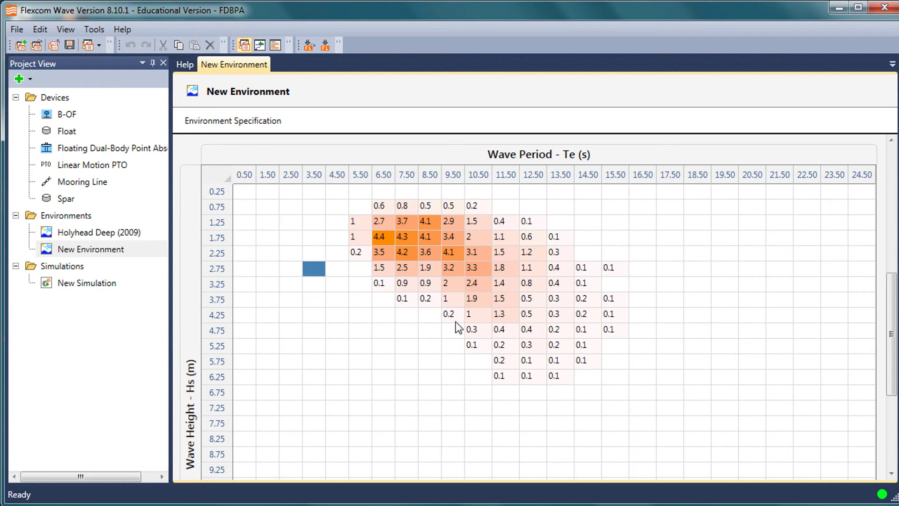